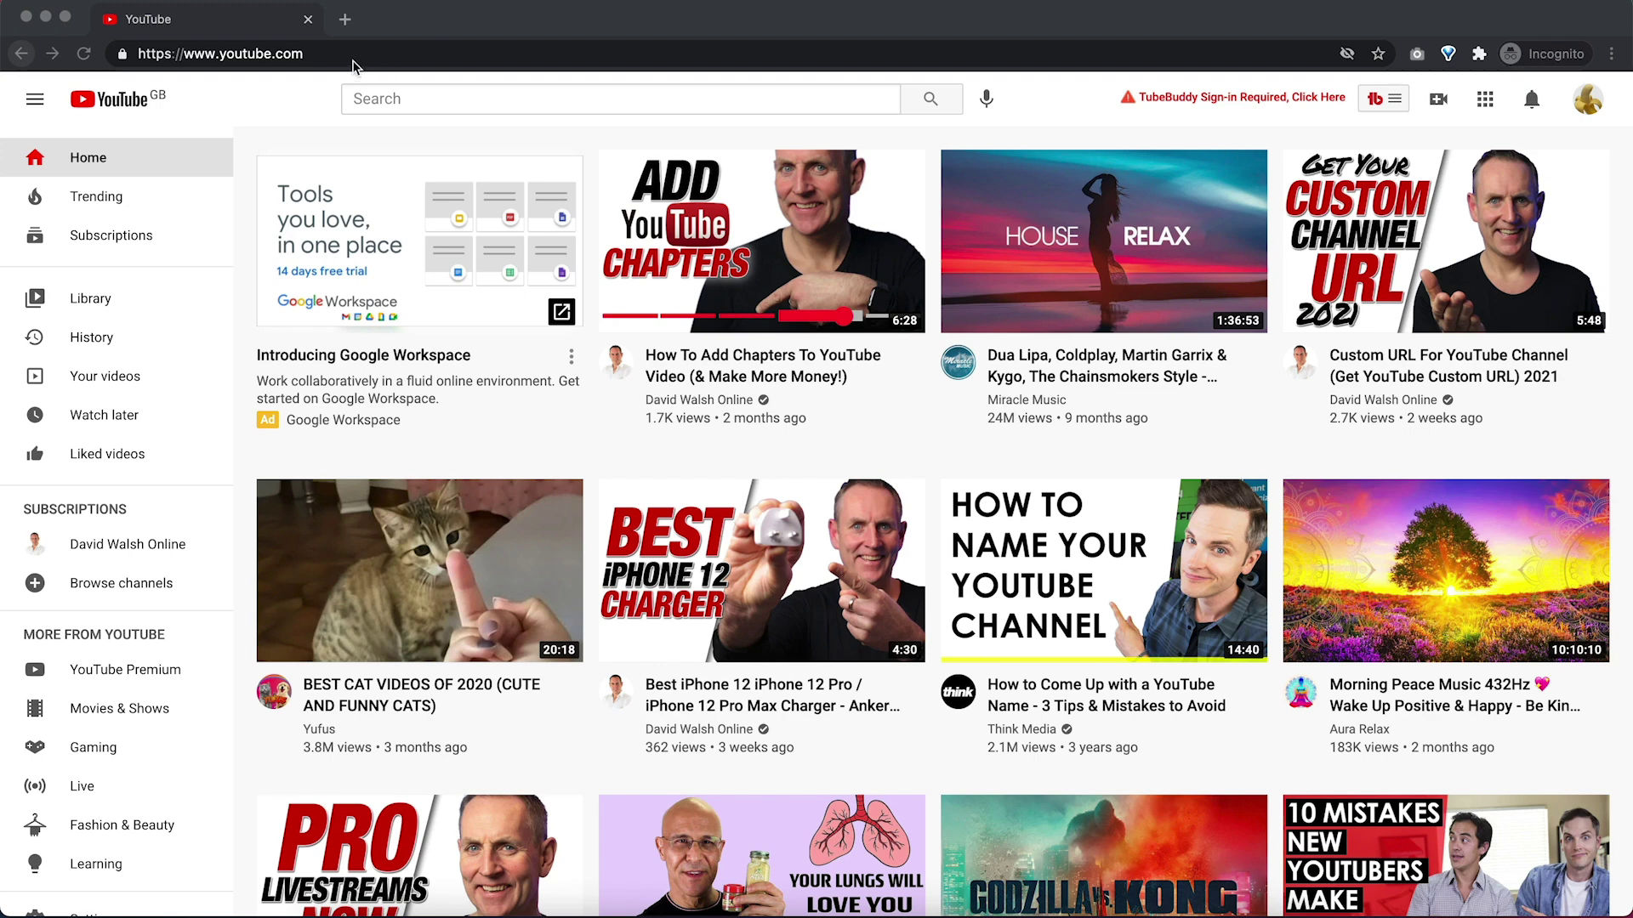
Step: Open the YouTube account page at youtube.com/account
click(361, 57)
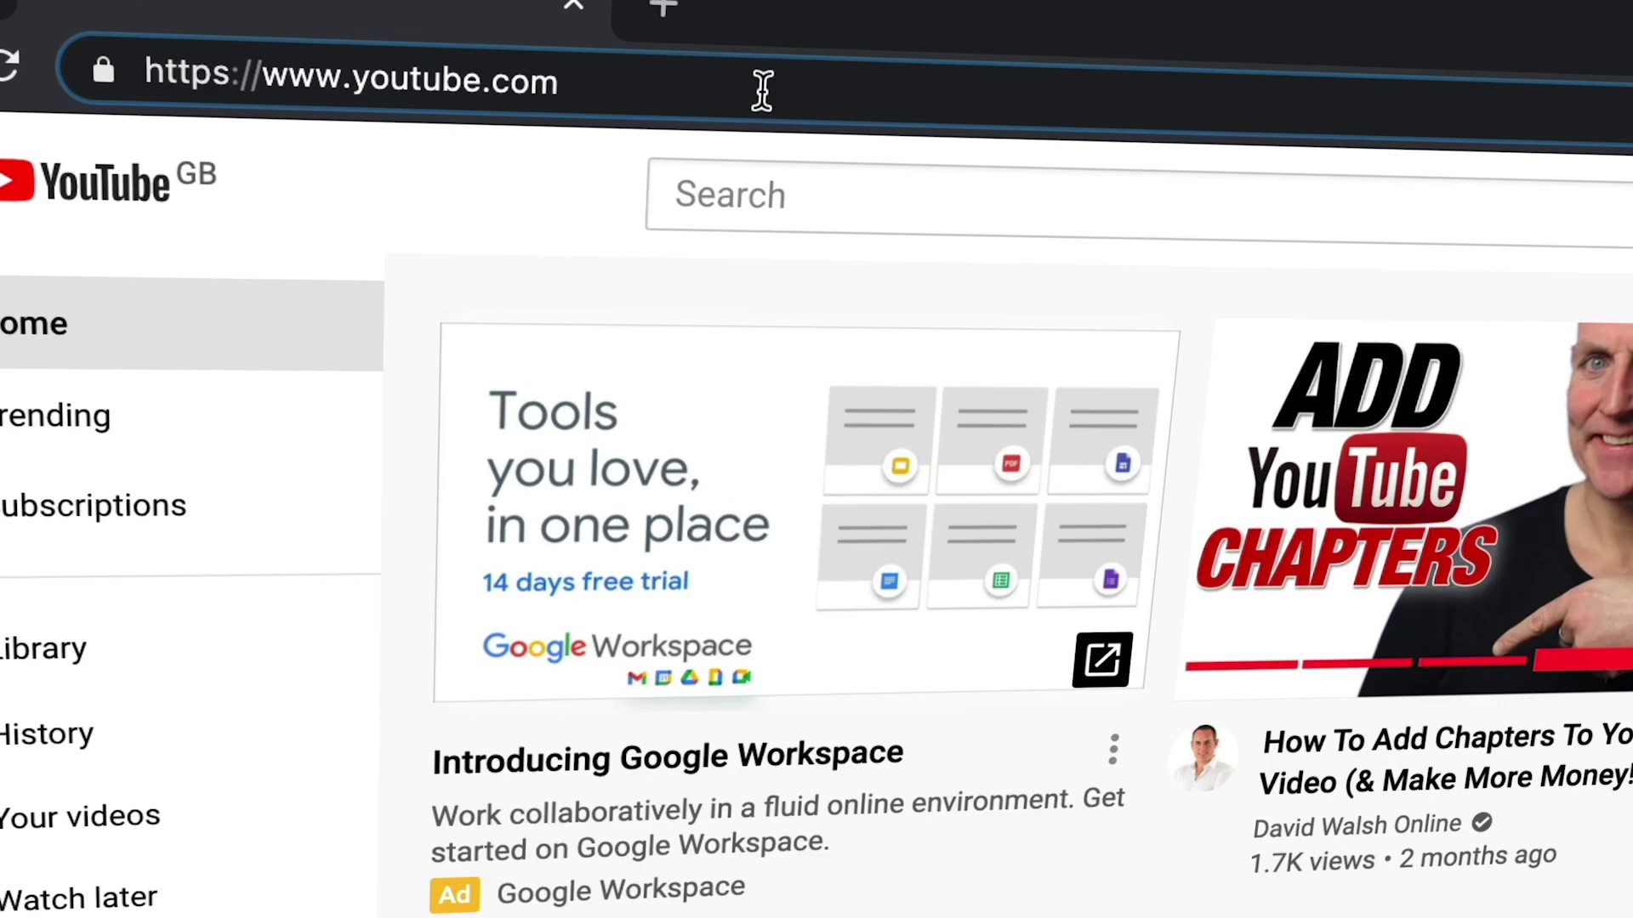
text(/account)
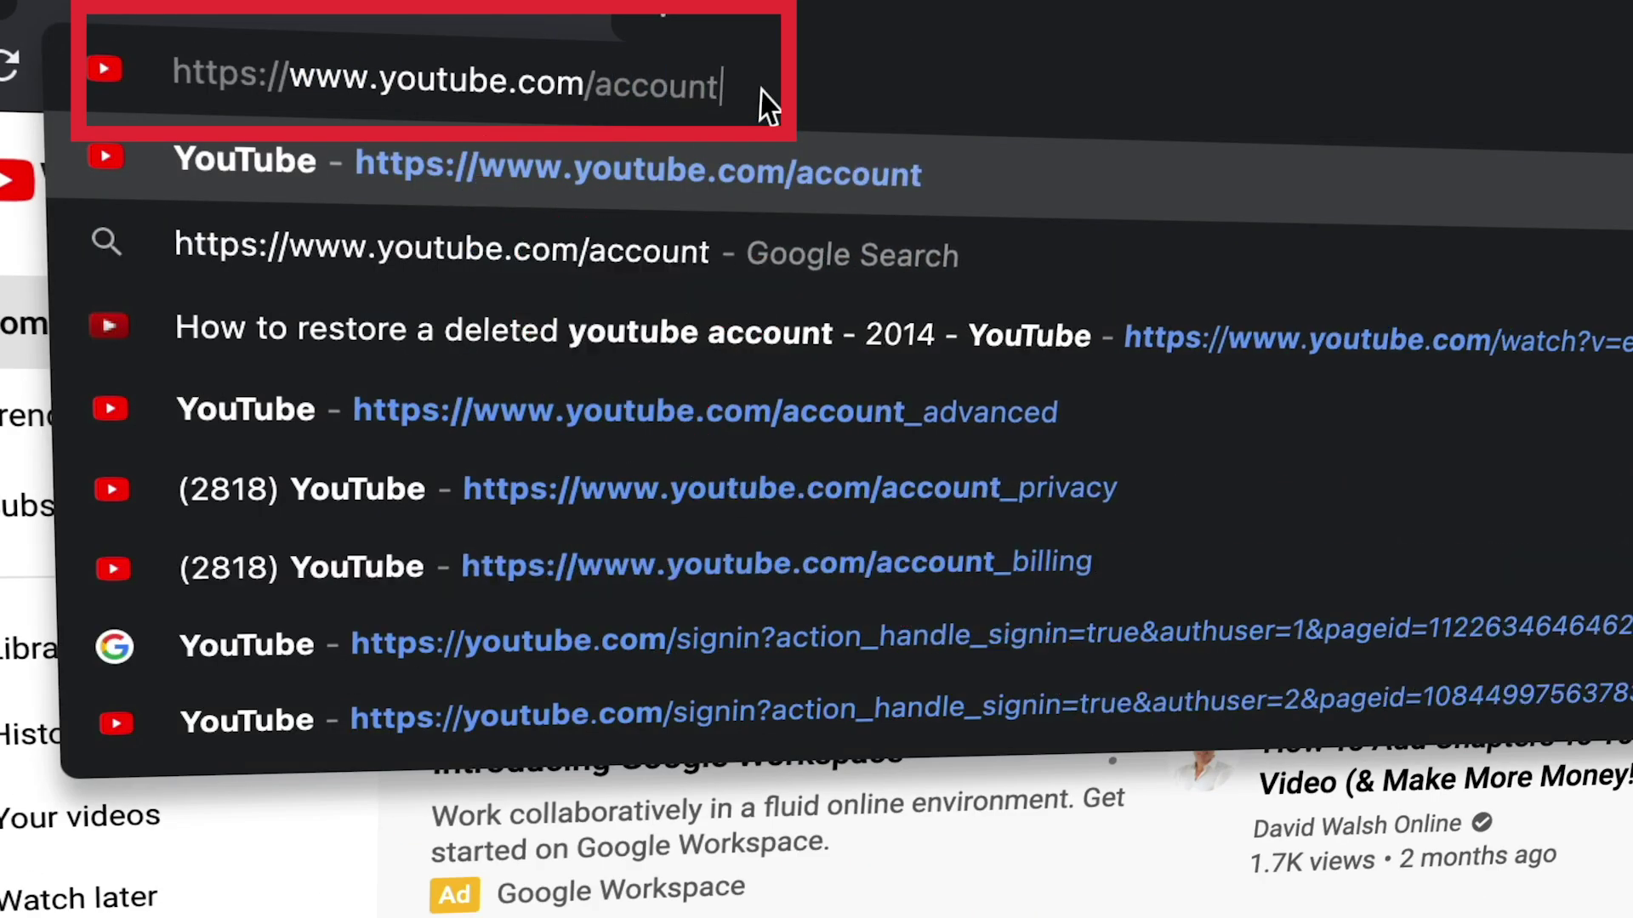
key(Return)
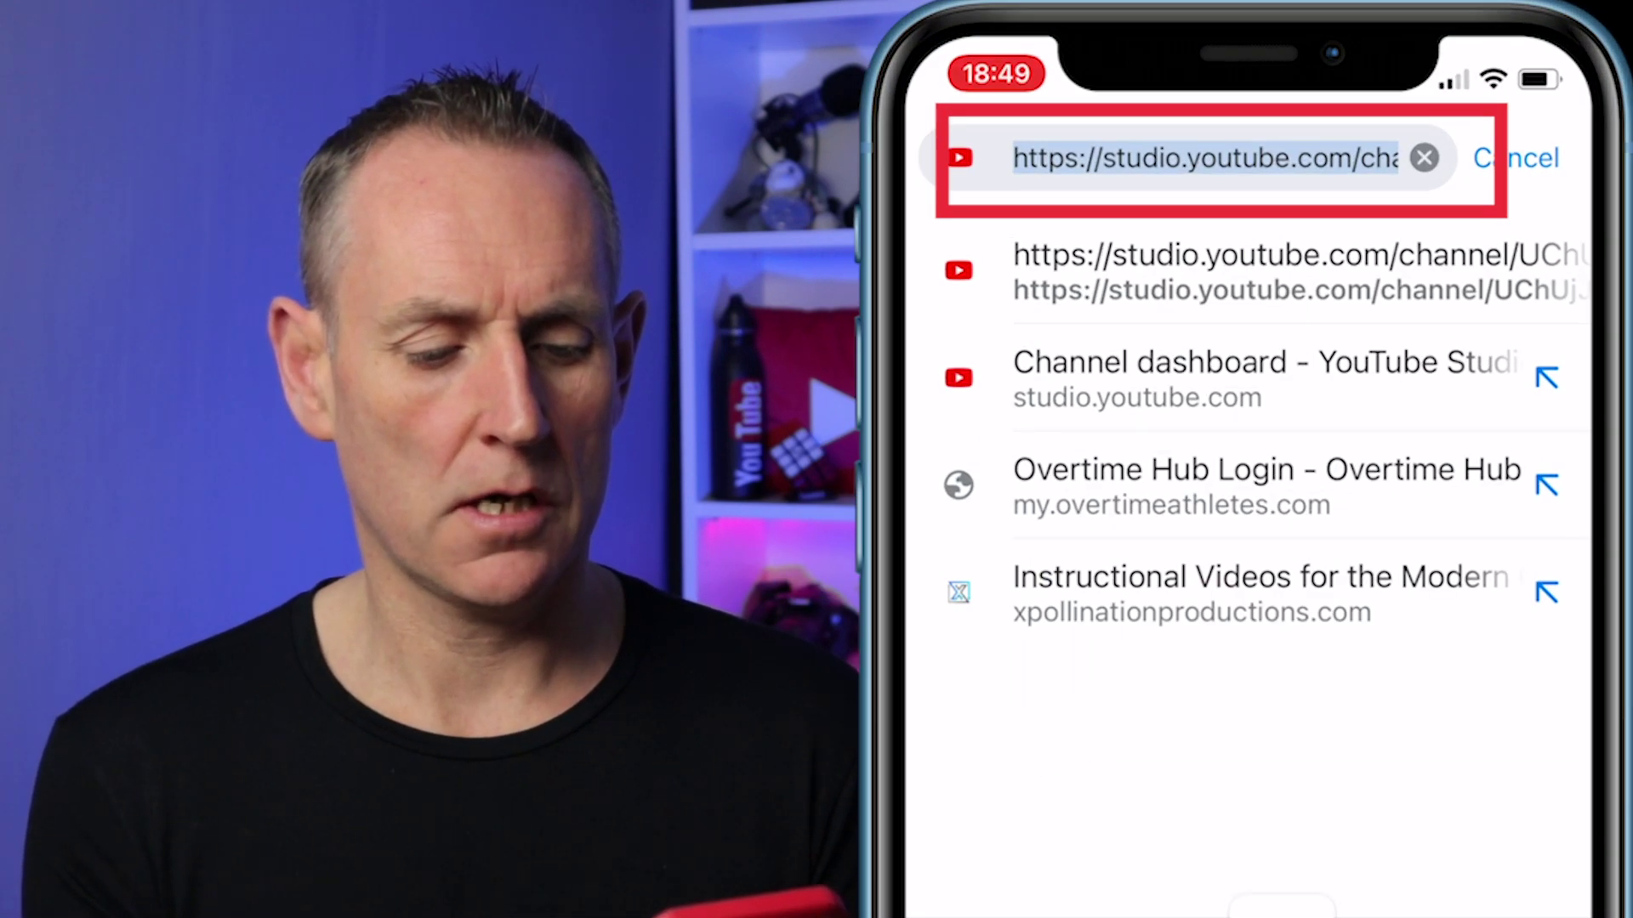
text(youtube.com/account)
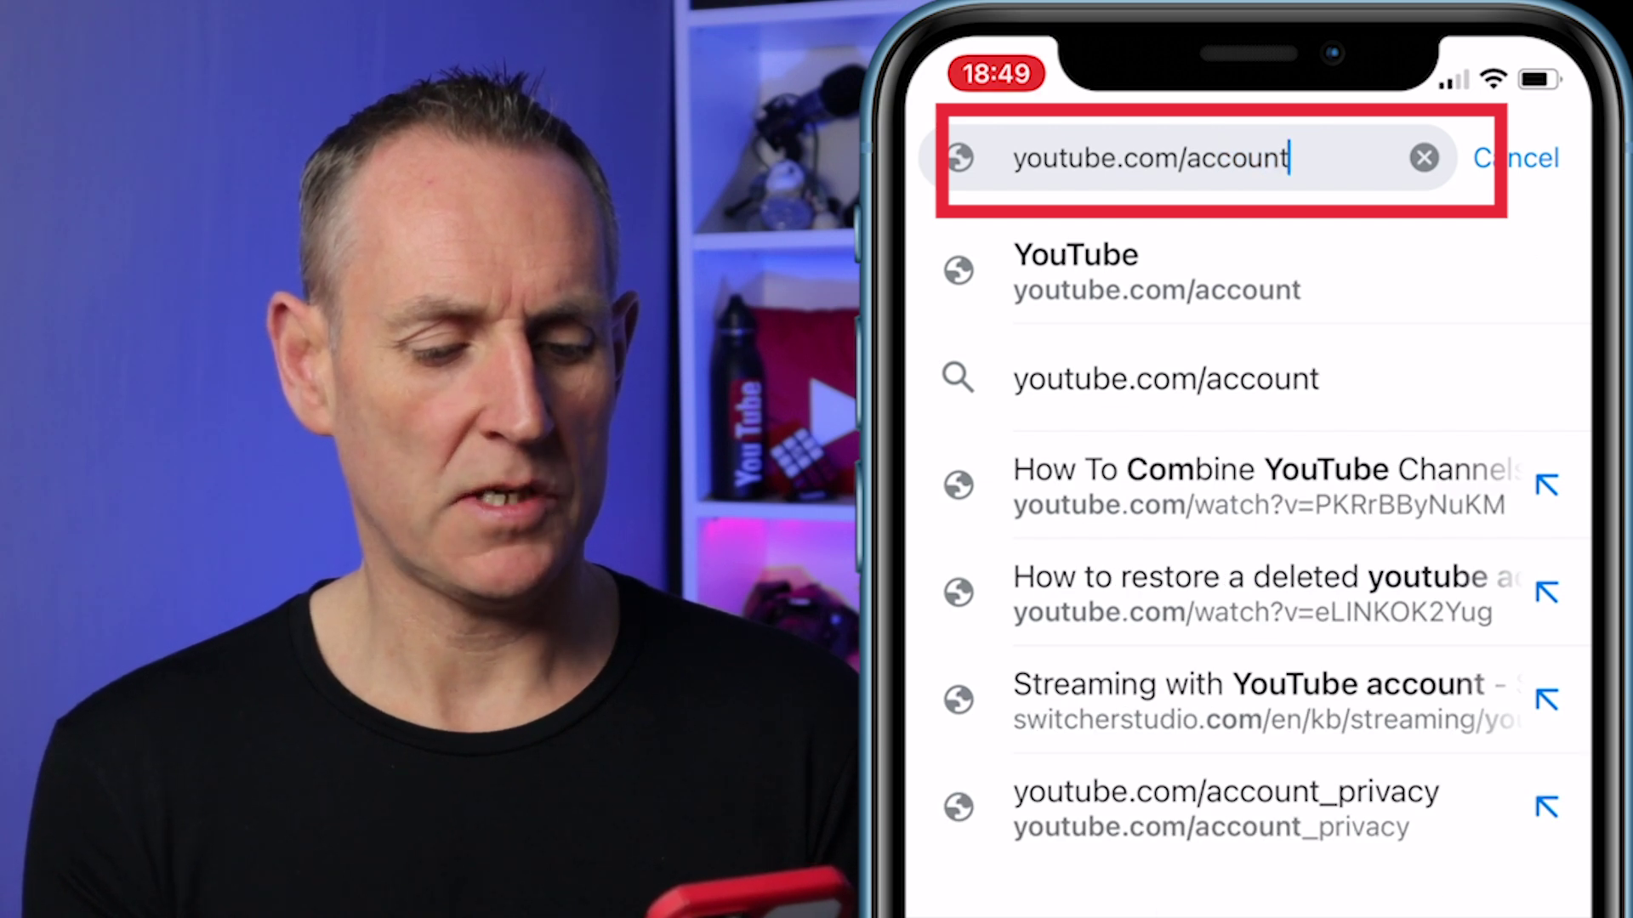
key(Return)
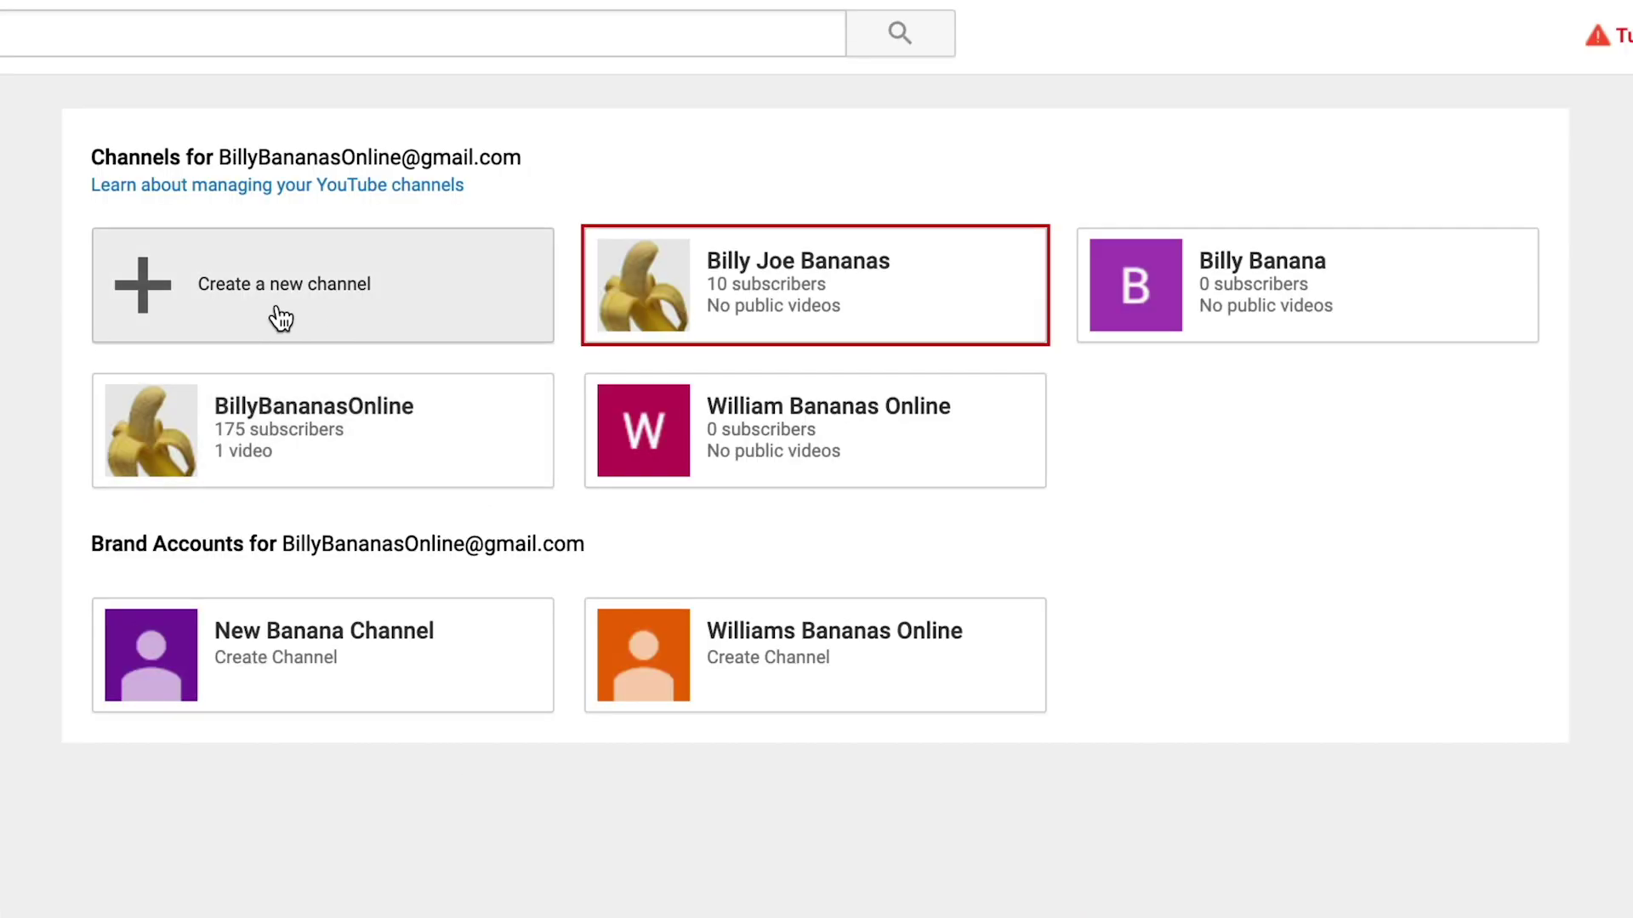
Step: Create a new channel with a Brand Account named New Brand Banana Channel
click(282, 316)
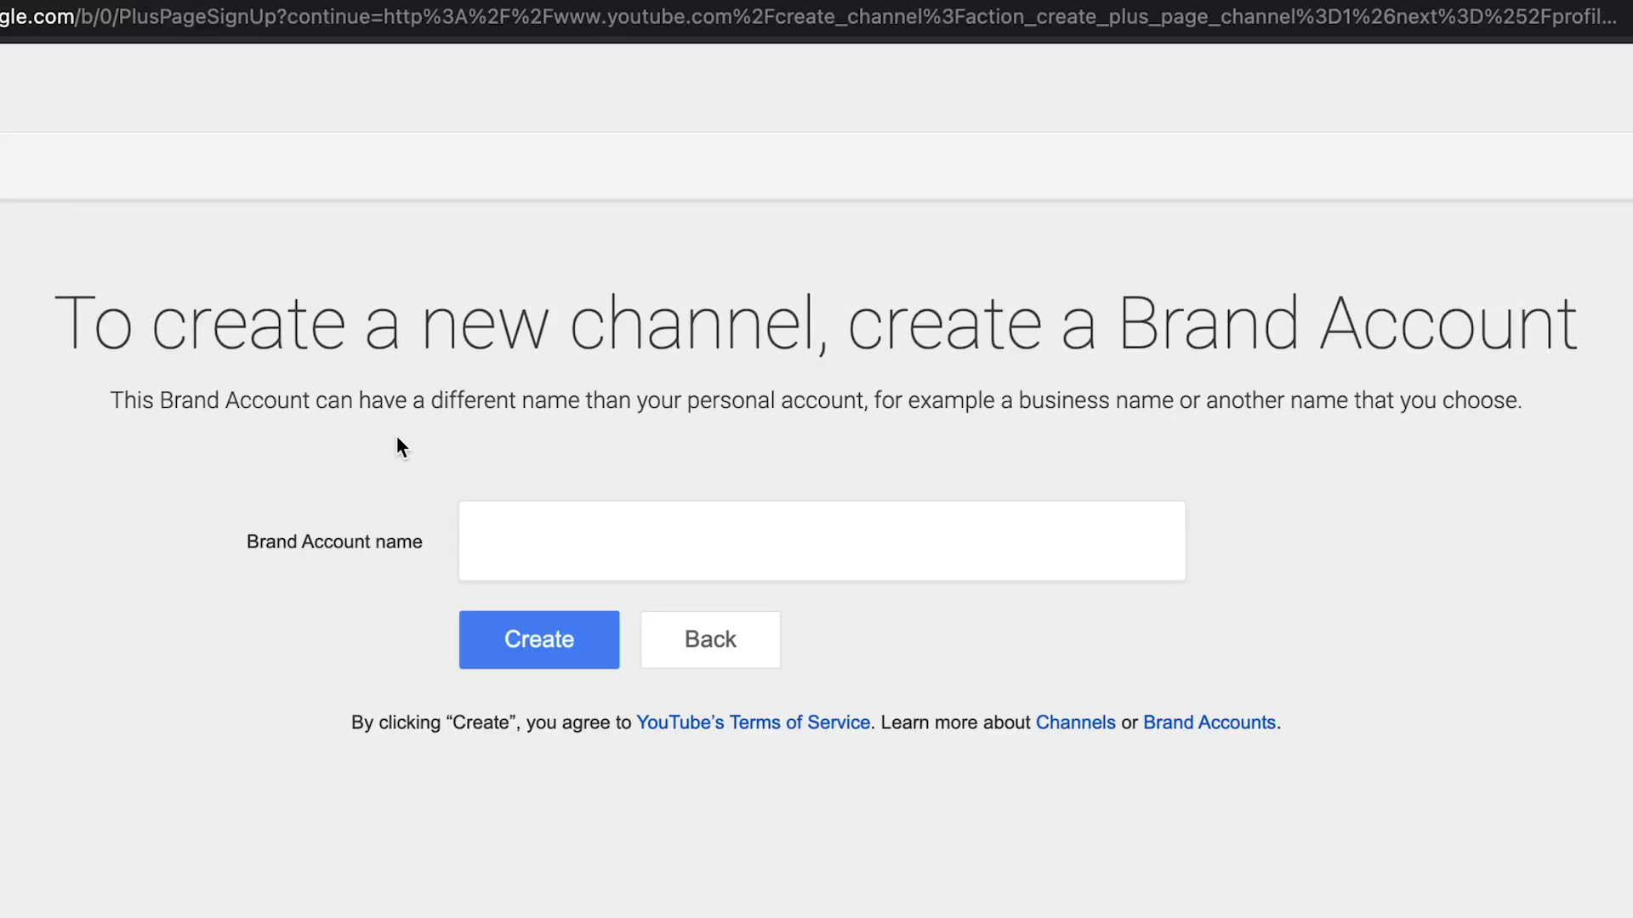
text(New Brand Banana Channel)
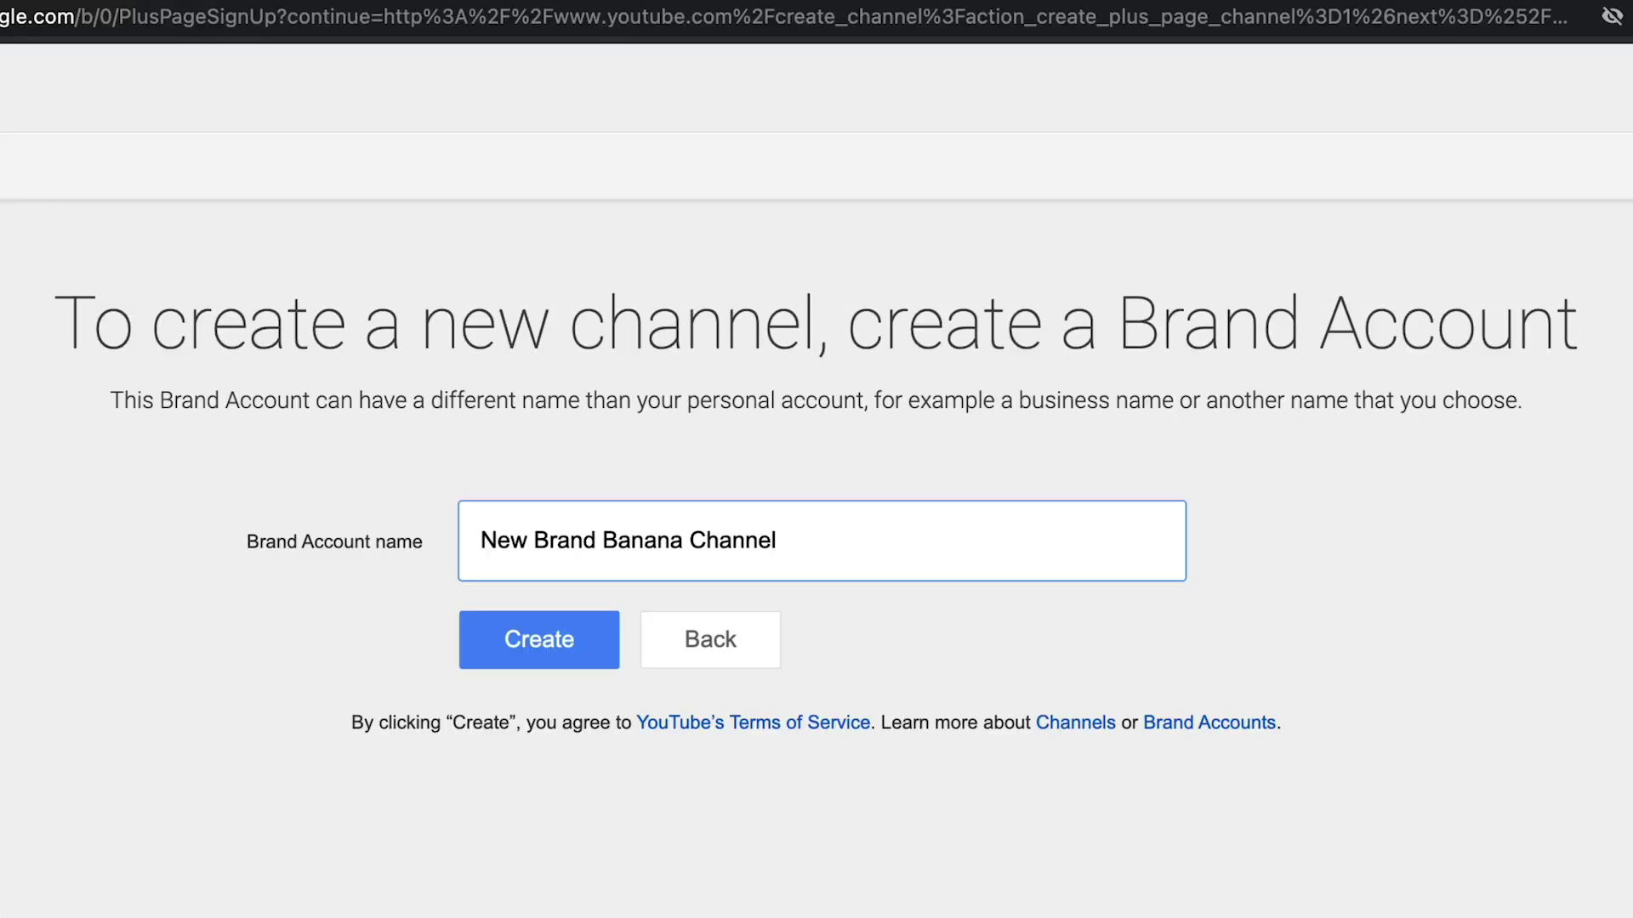
click(539, 638)
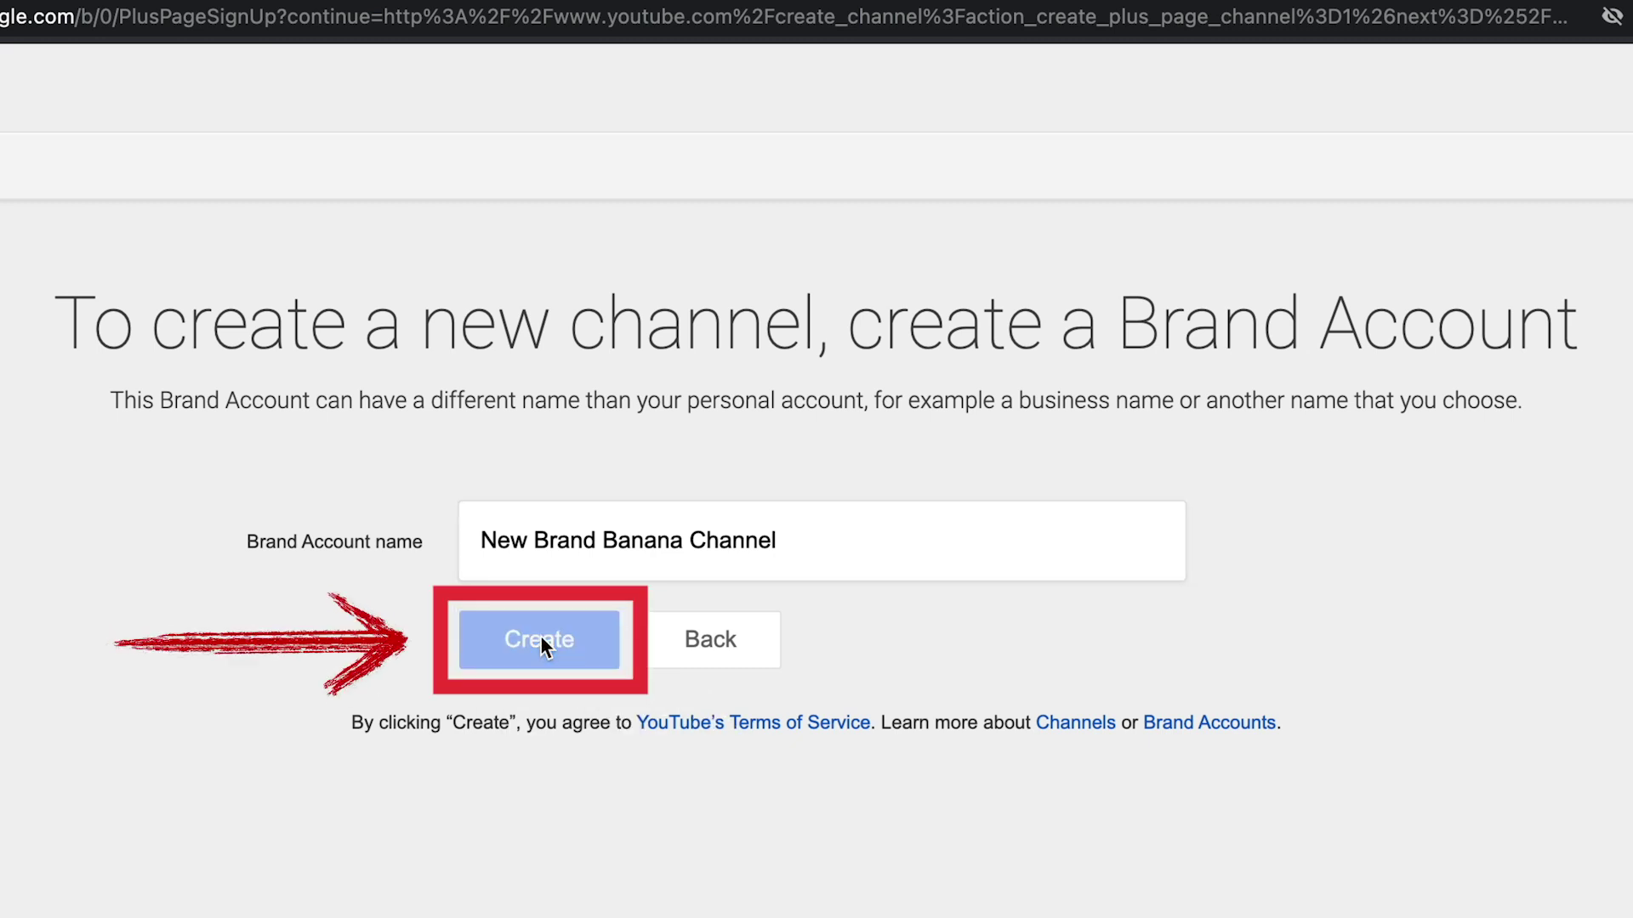
Step: Verify the account by text message, entering the phone number and the received verification code
click(211, 405)
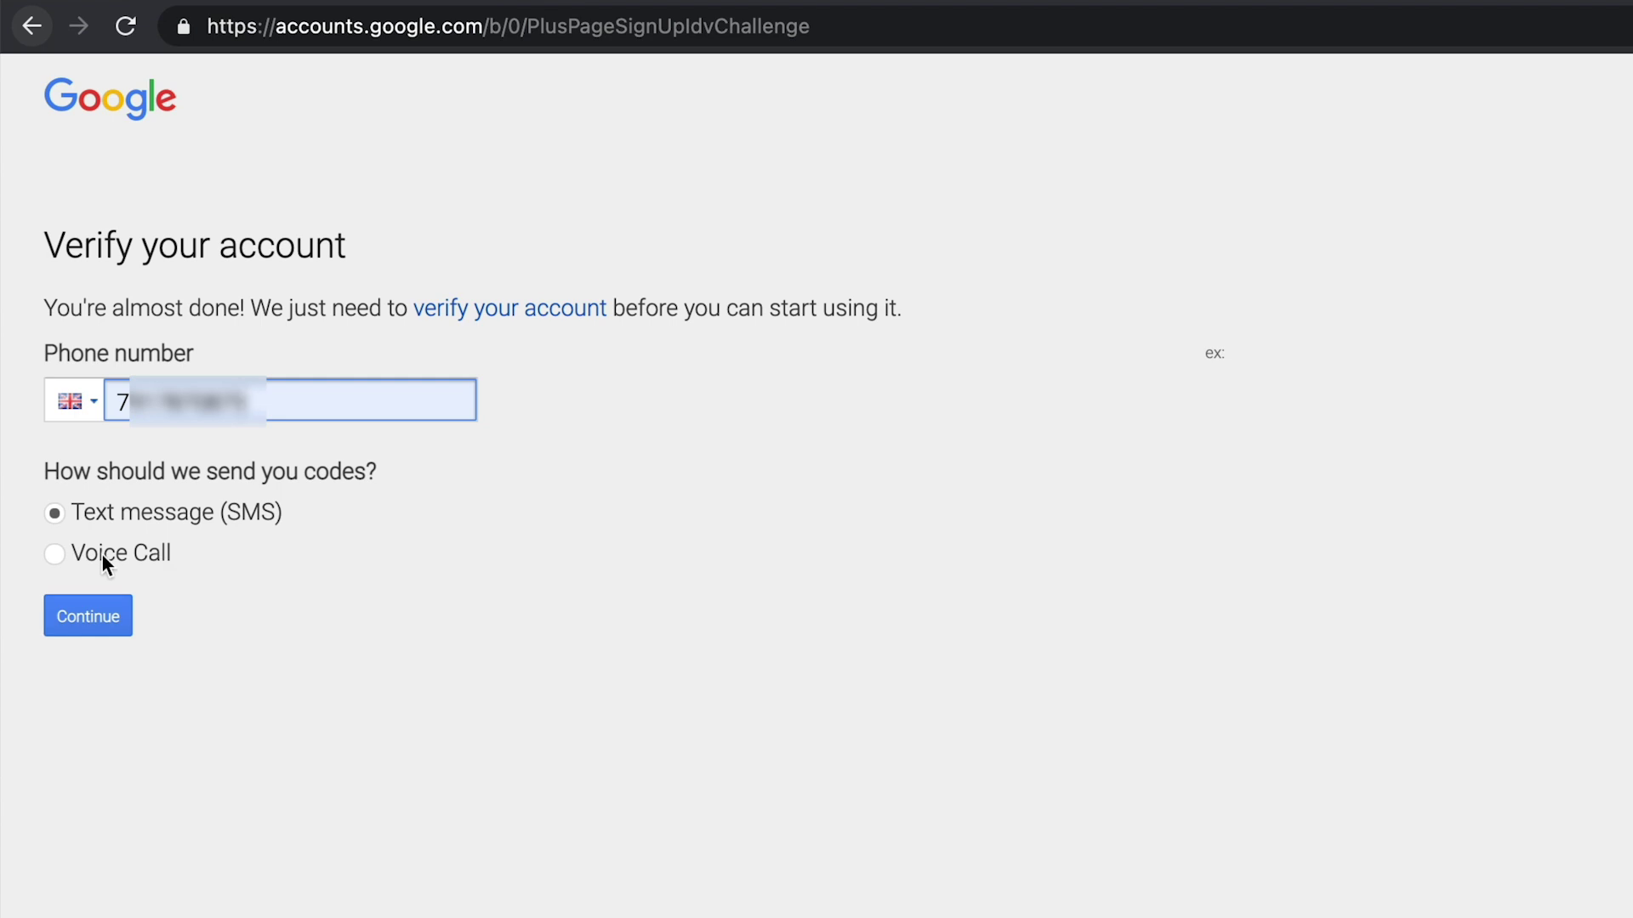
click(98, 619)
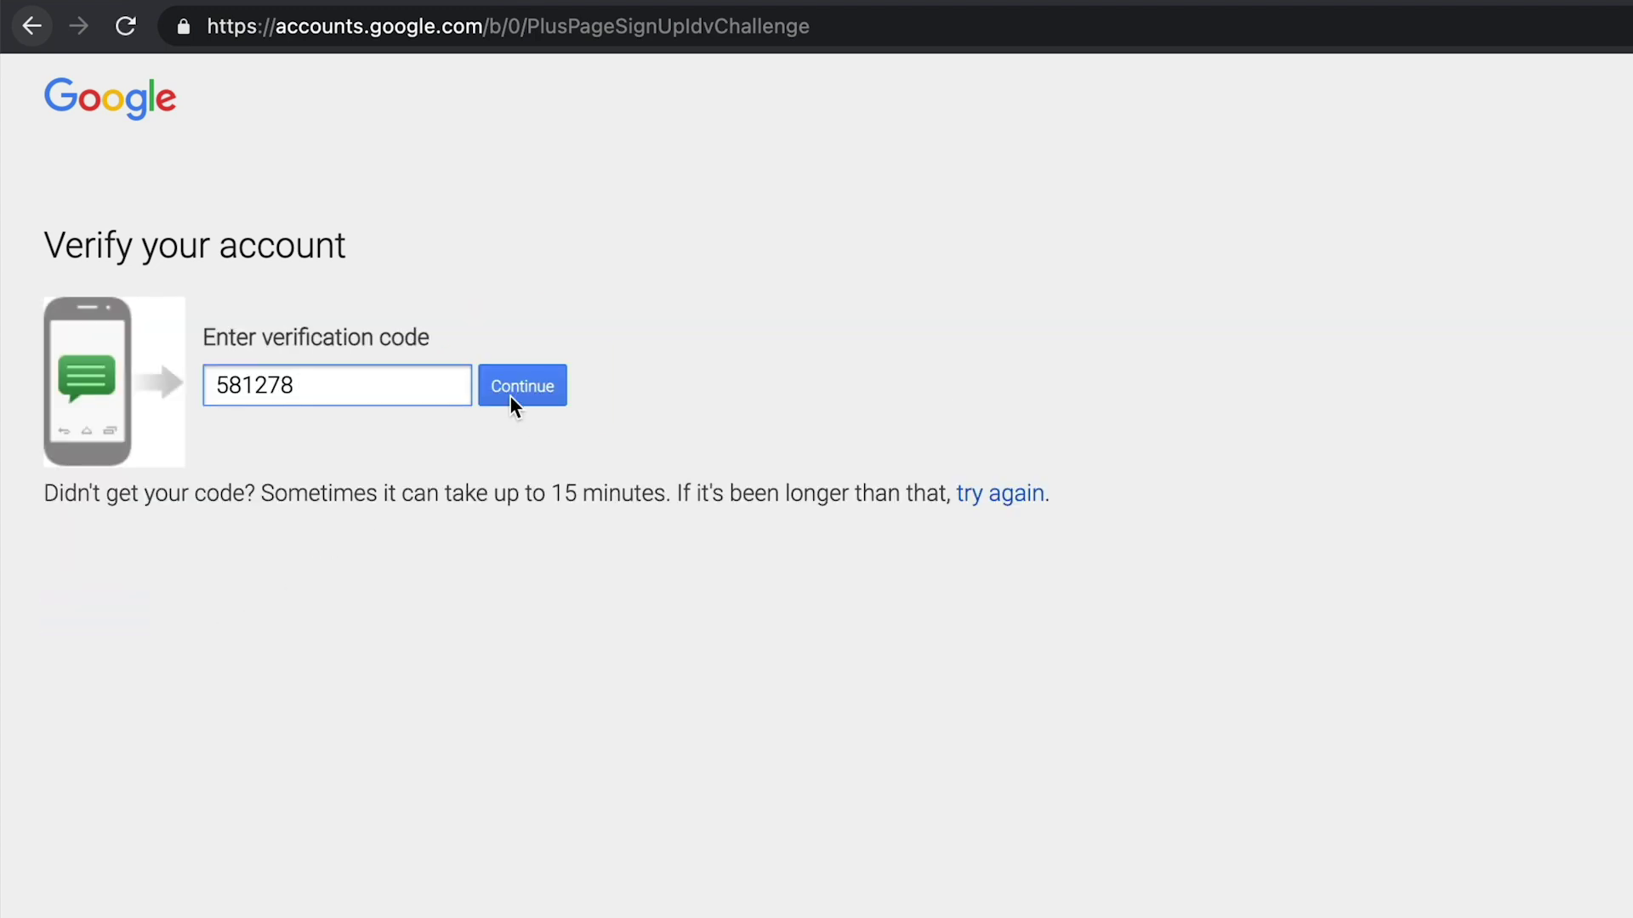
click(511, 393)
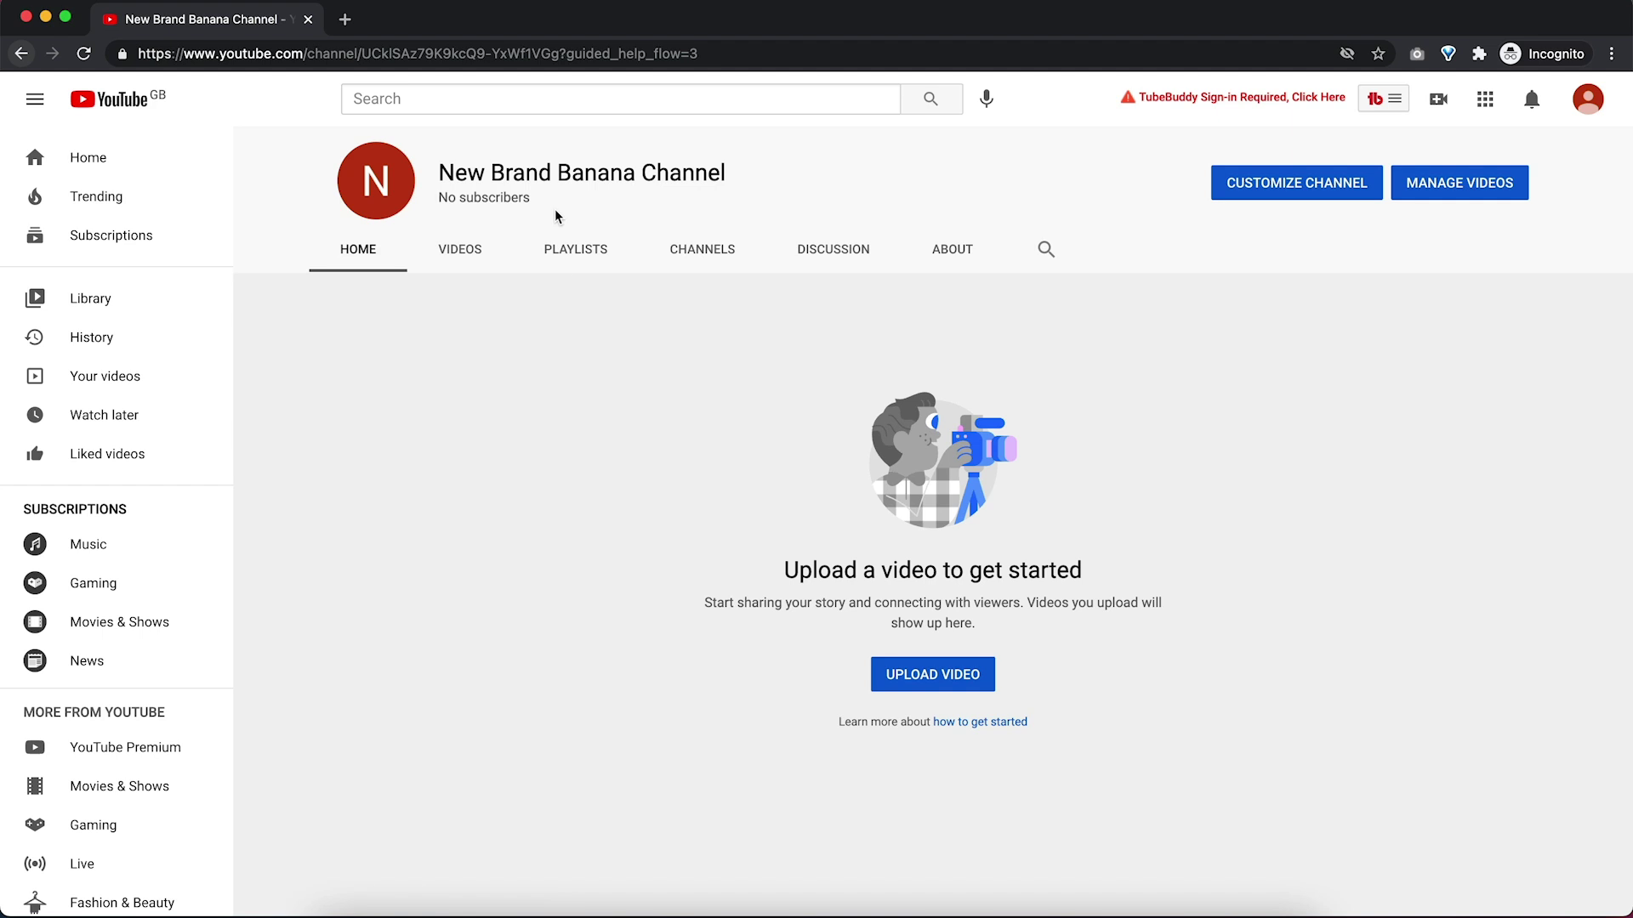
Step: Examine the Branding and Basic info customization settings of New Brand Banana Channel and close YouTube Studio
click(1253, 184)
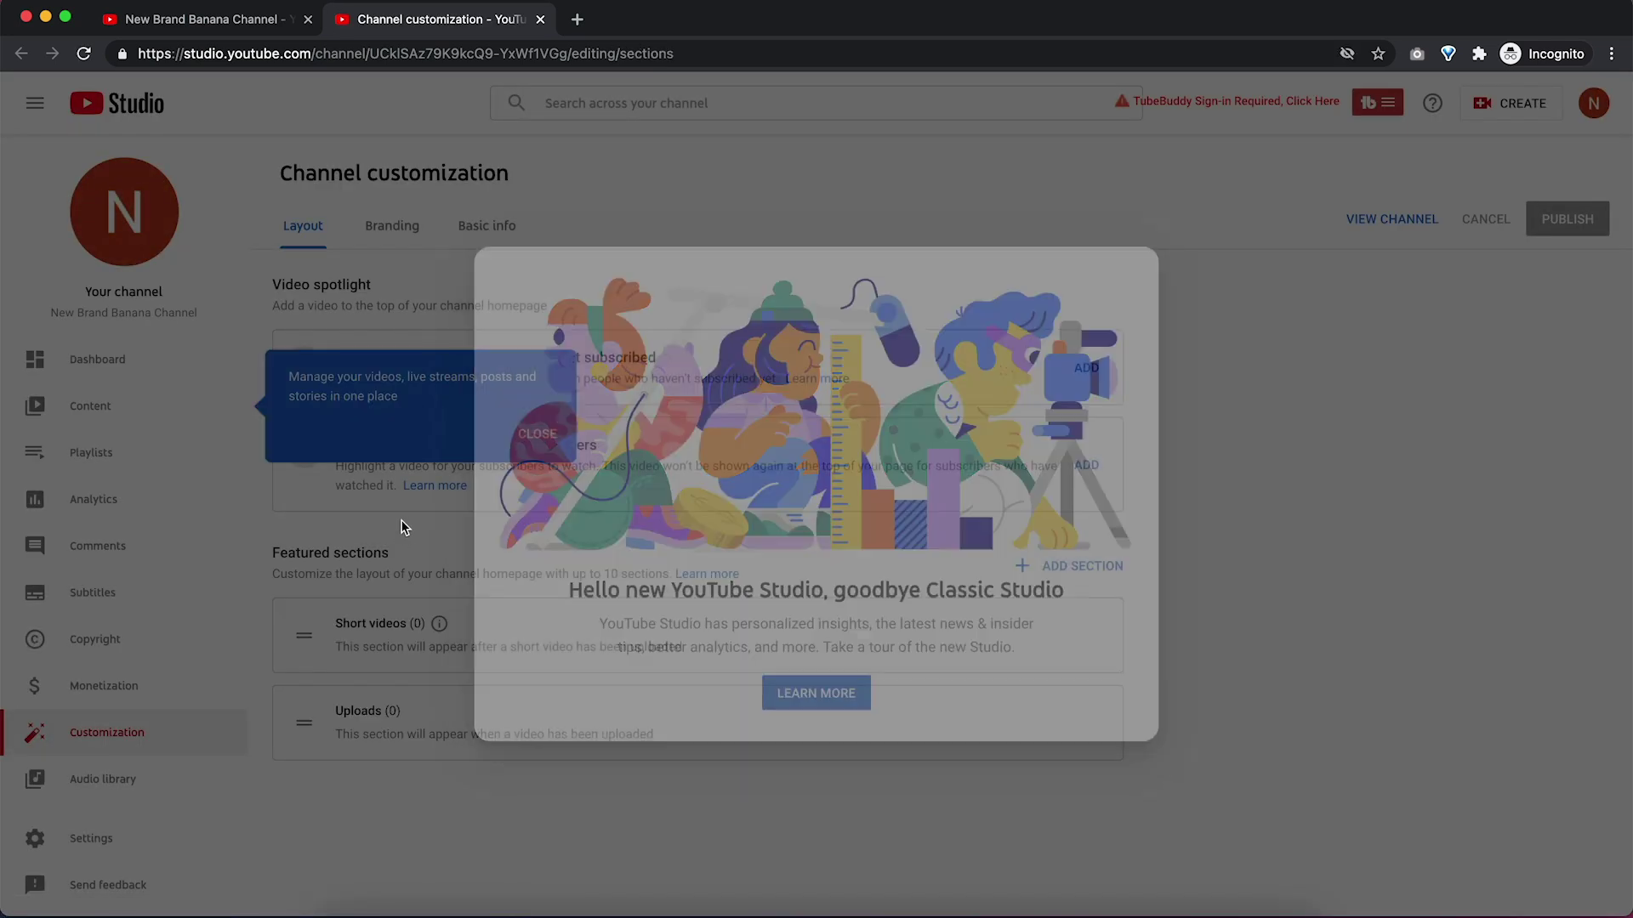
click(399, 536)
click(407, 244)
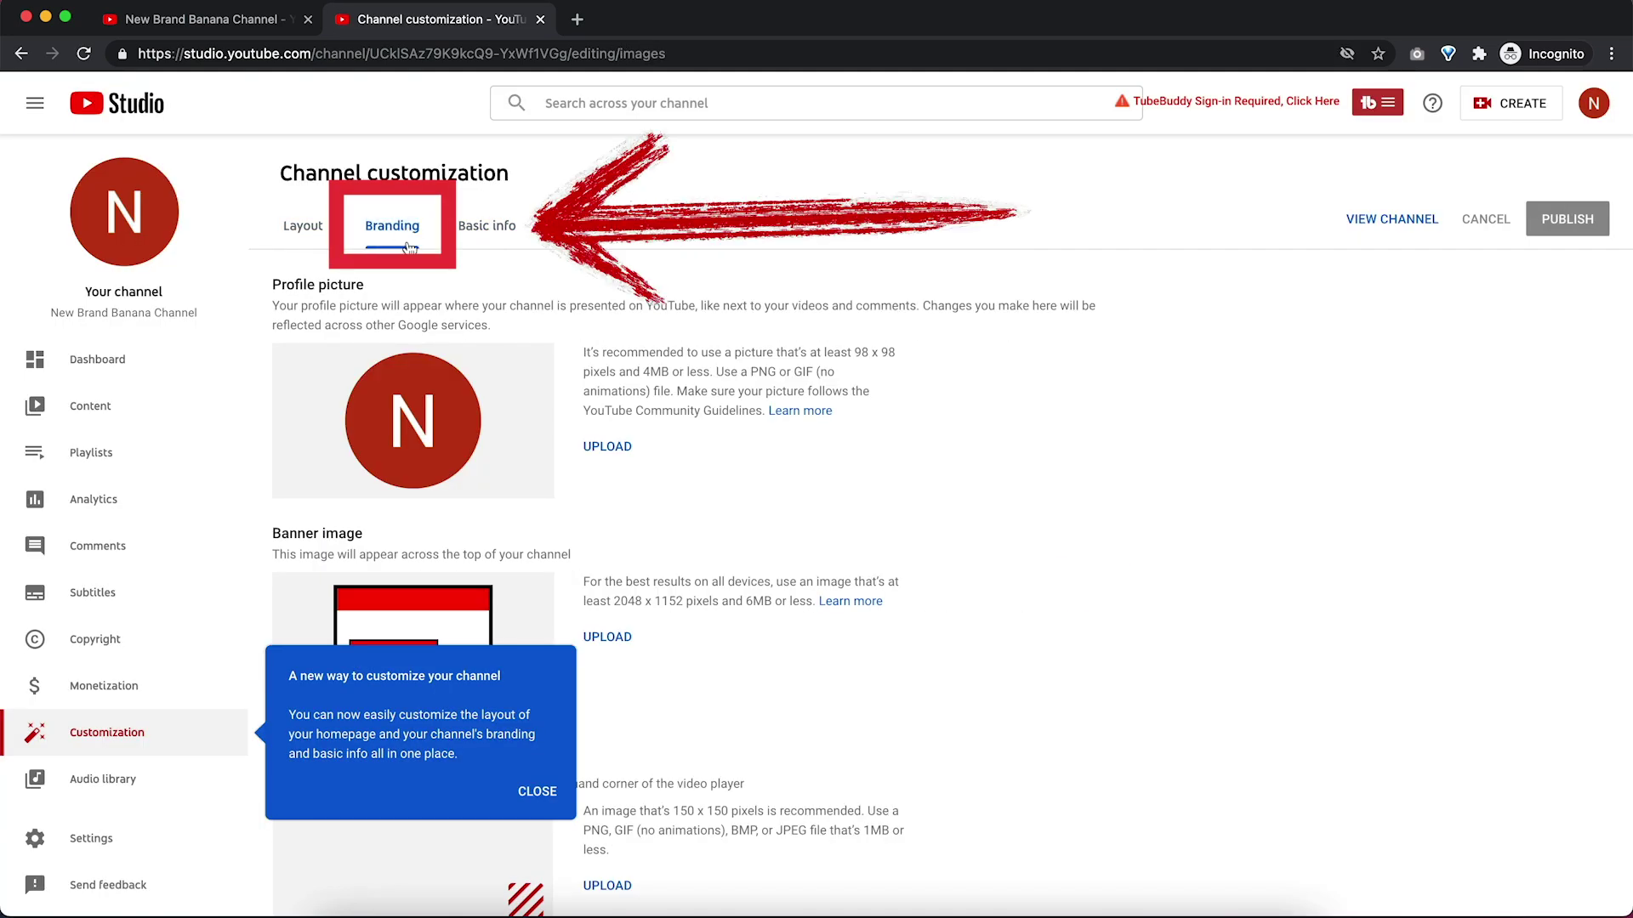
click(527, 790)
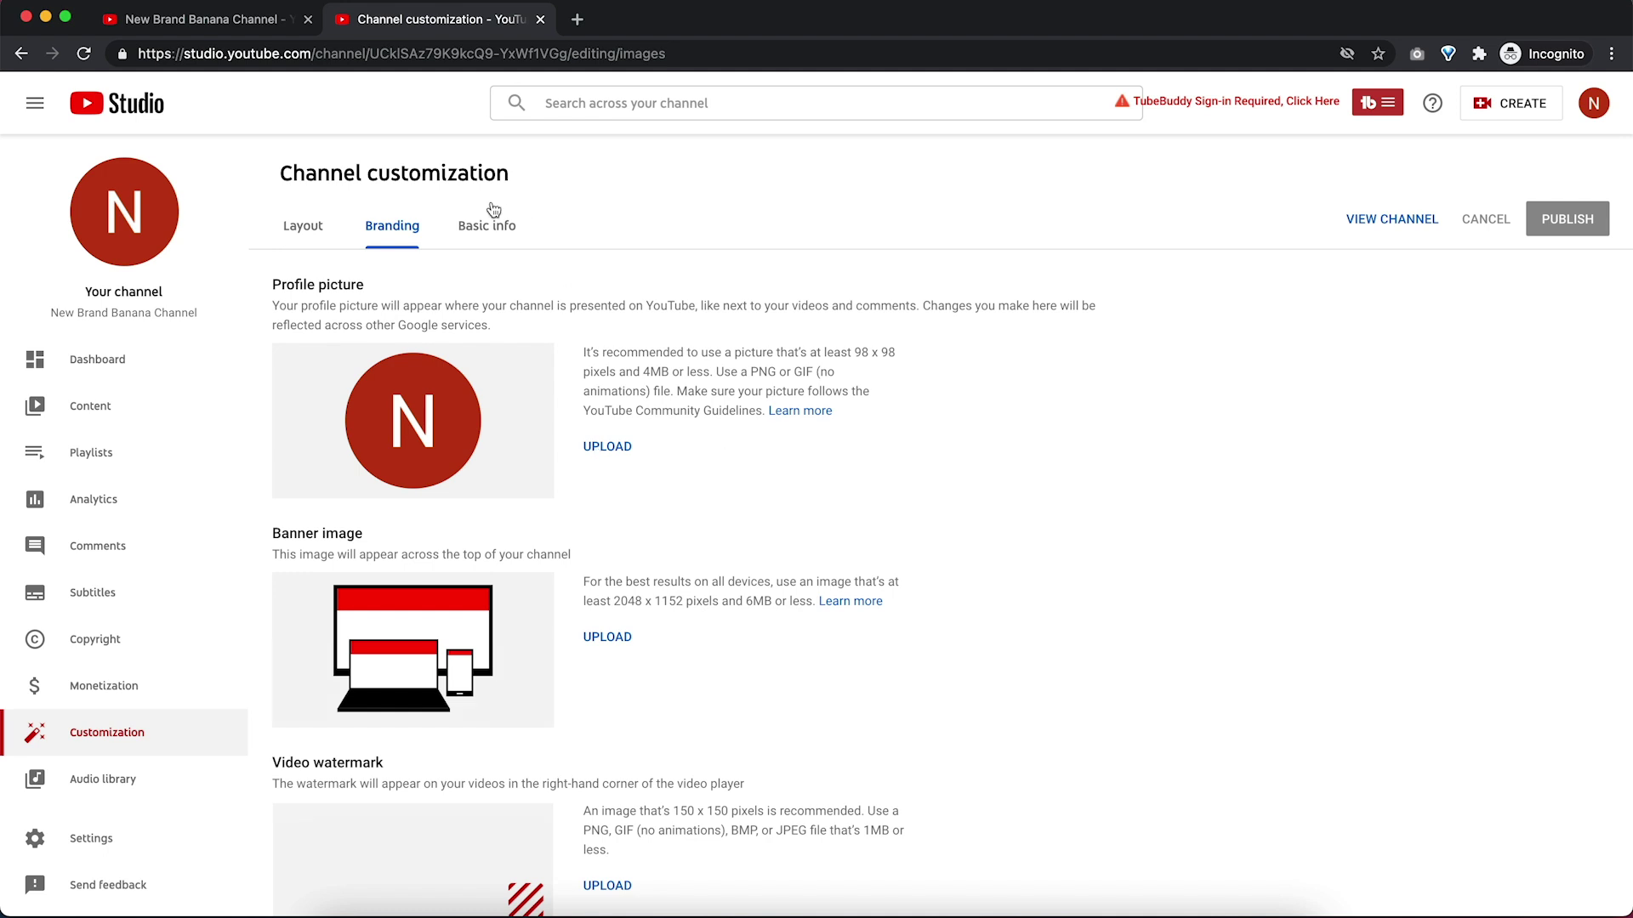
click(479, 230)
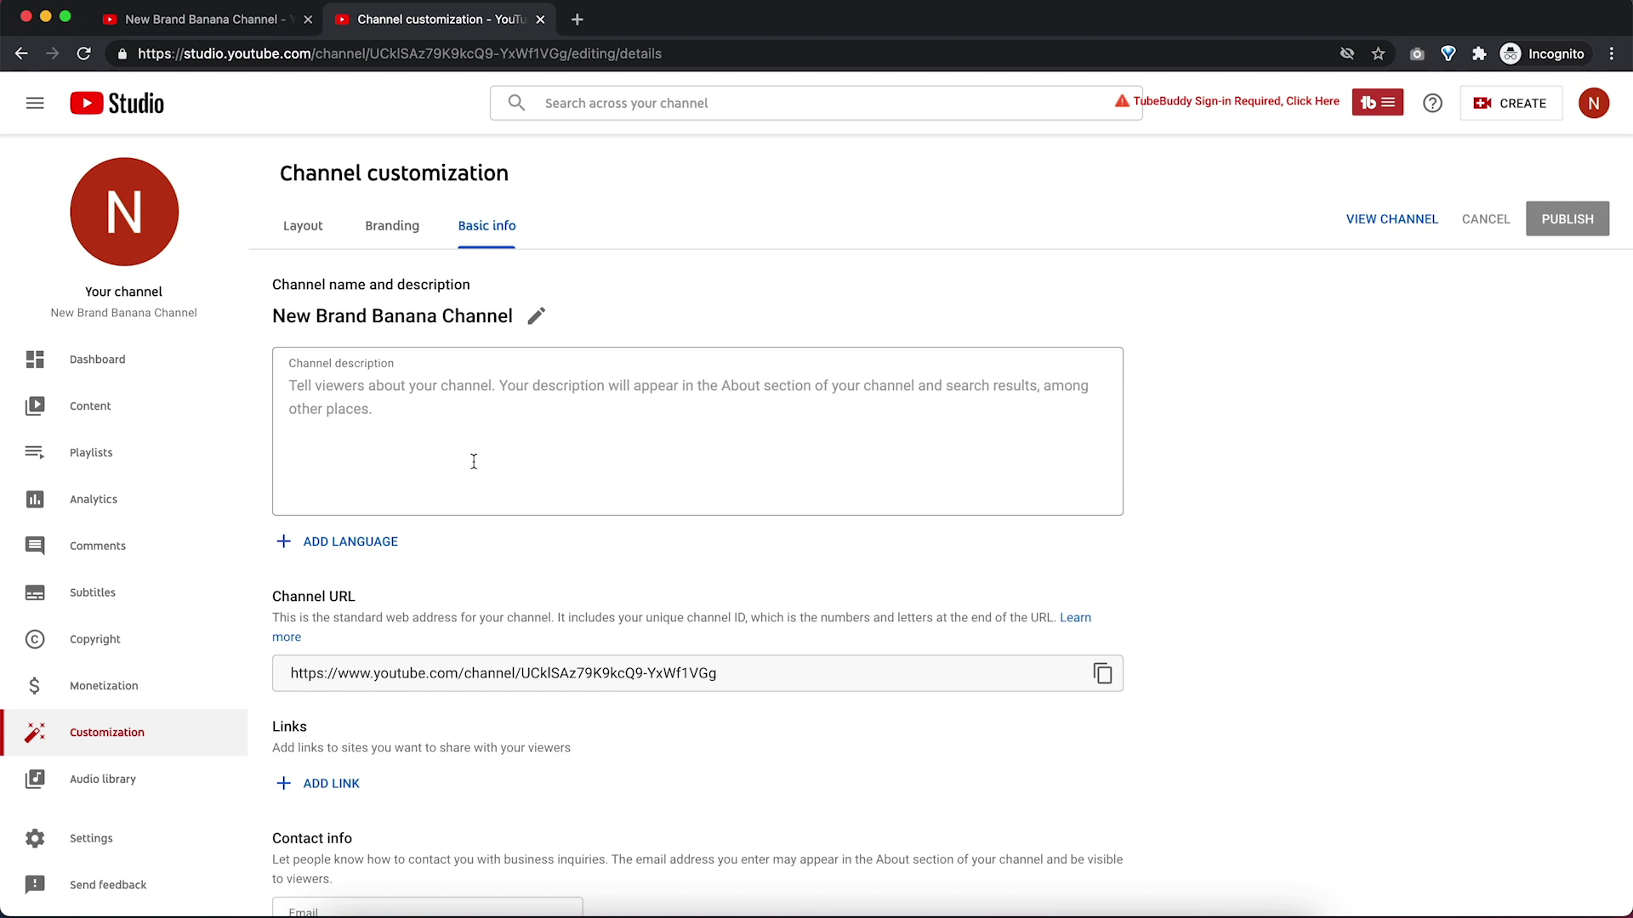
key(super+w)
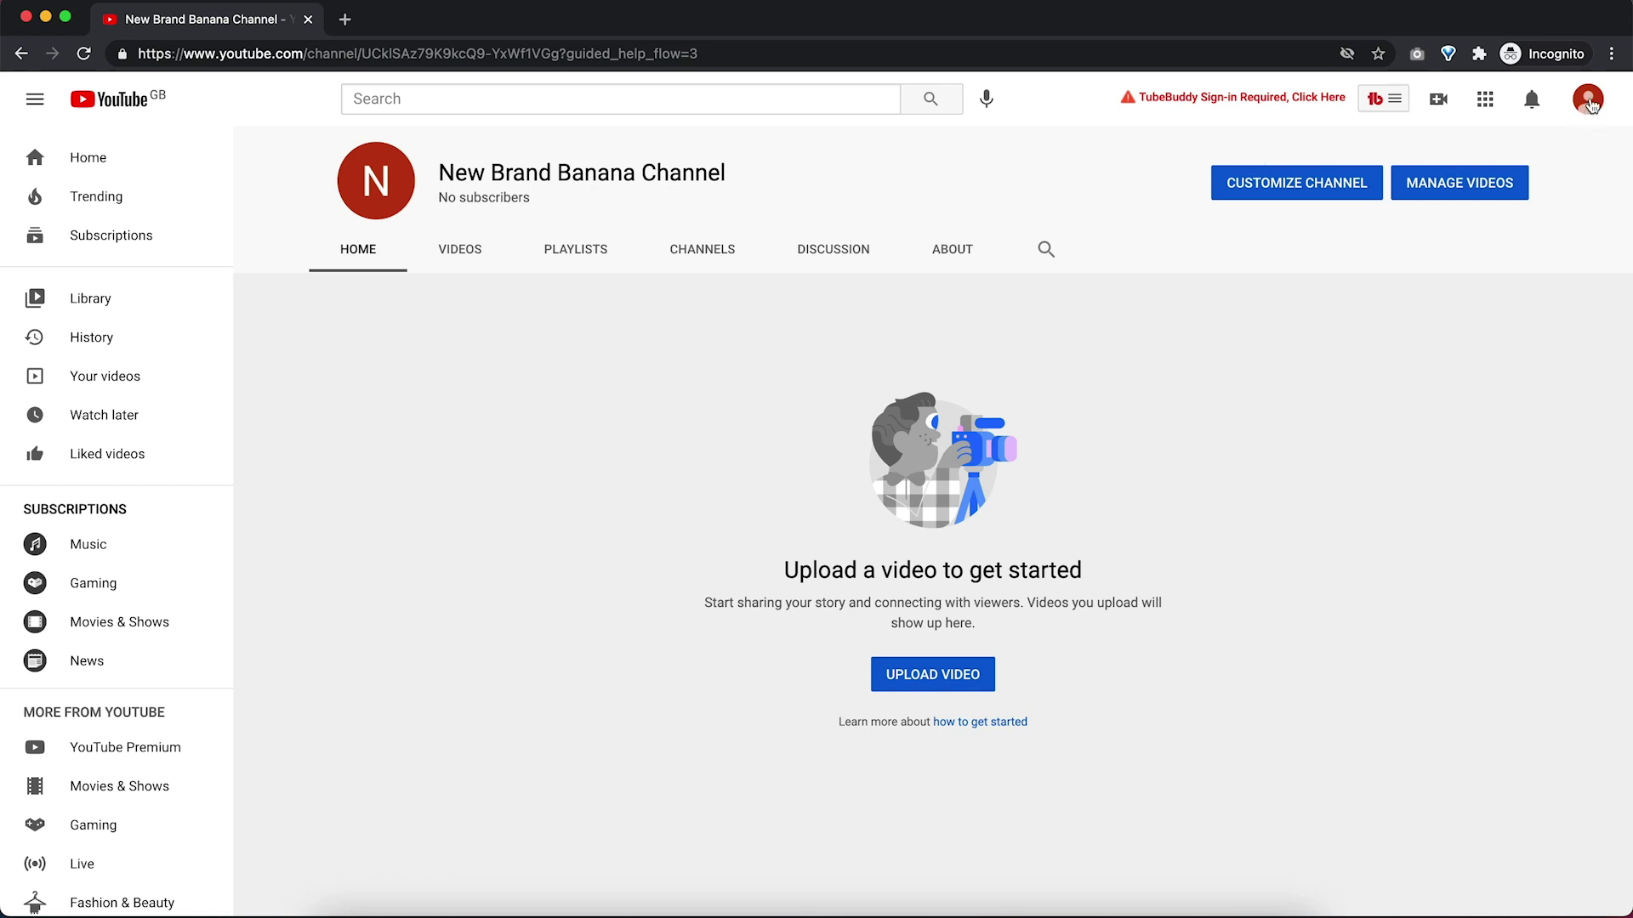
Step: Switch from New Brand Banana Channel to the existing channel with 10 subscribers
click(1588, 100)
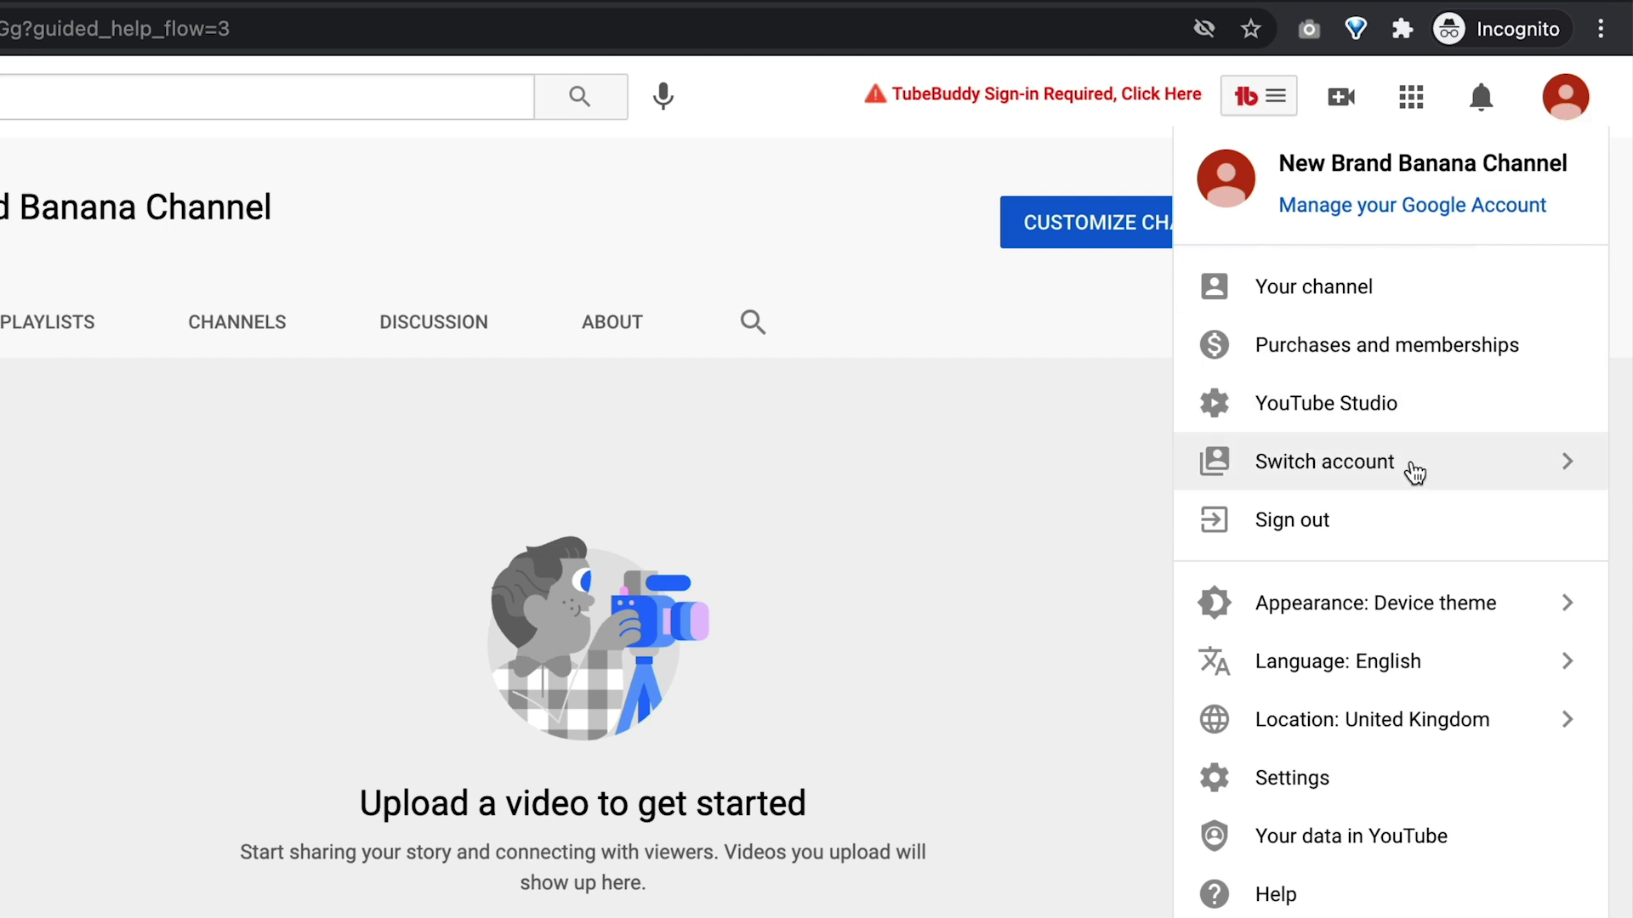
click(1352, 474)
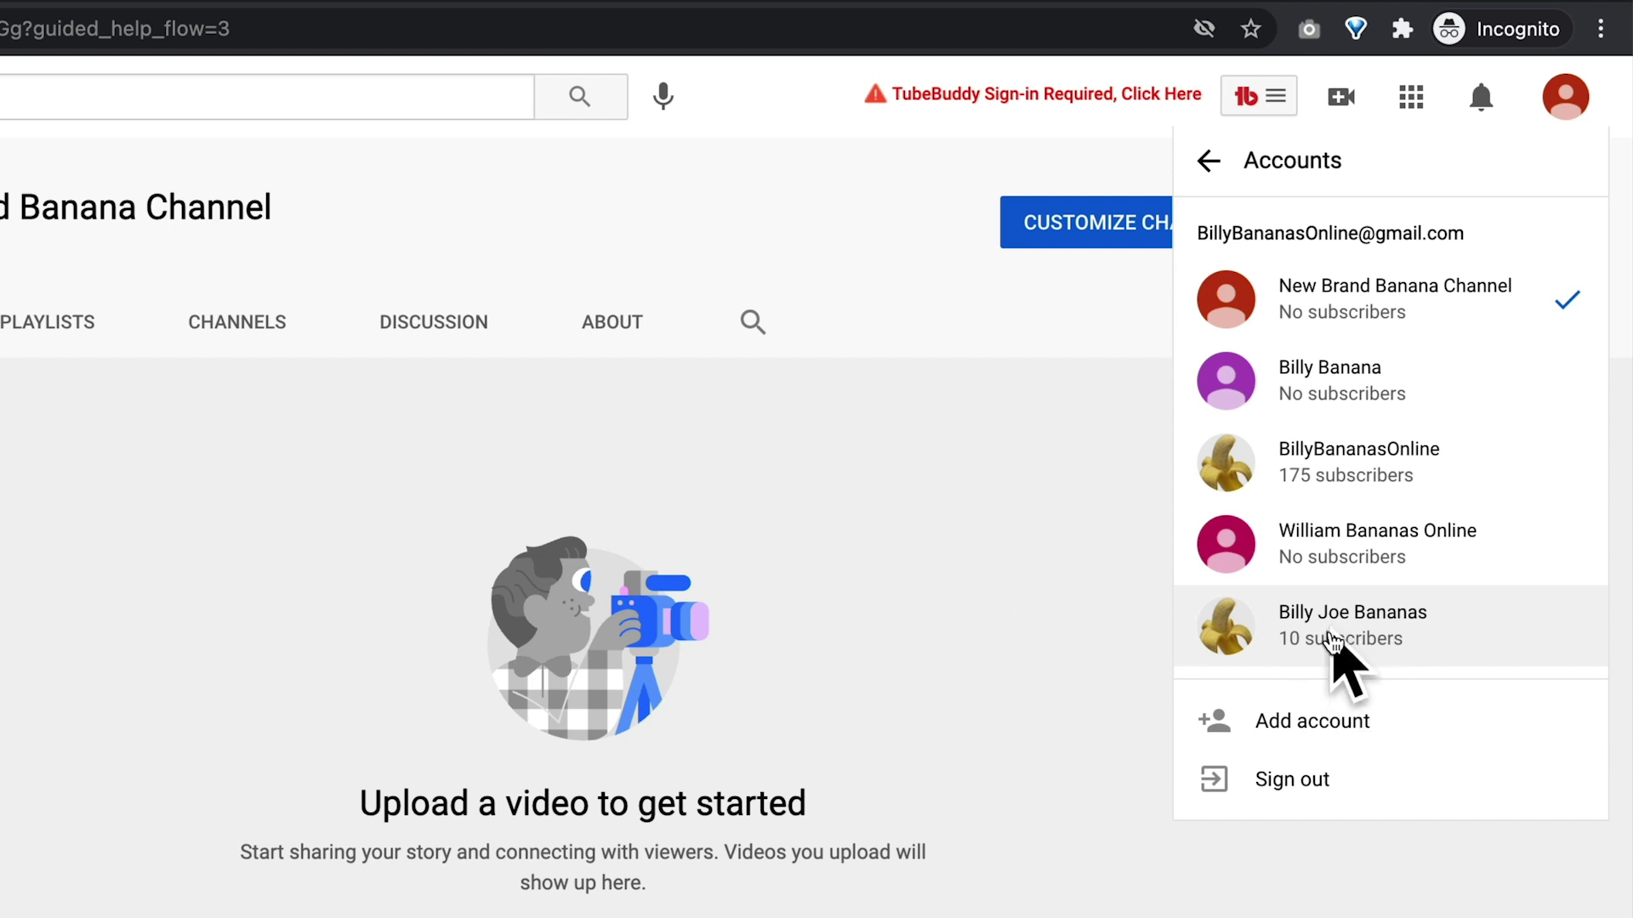
click(1321, 630)
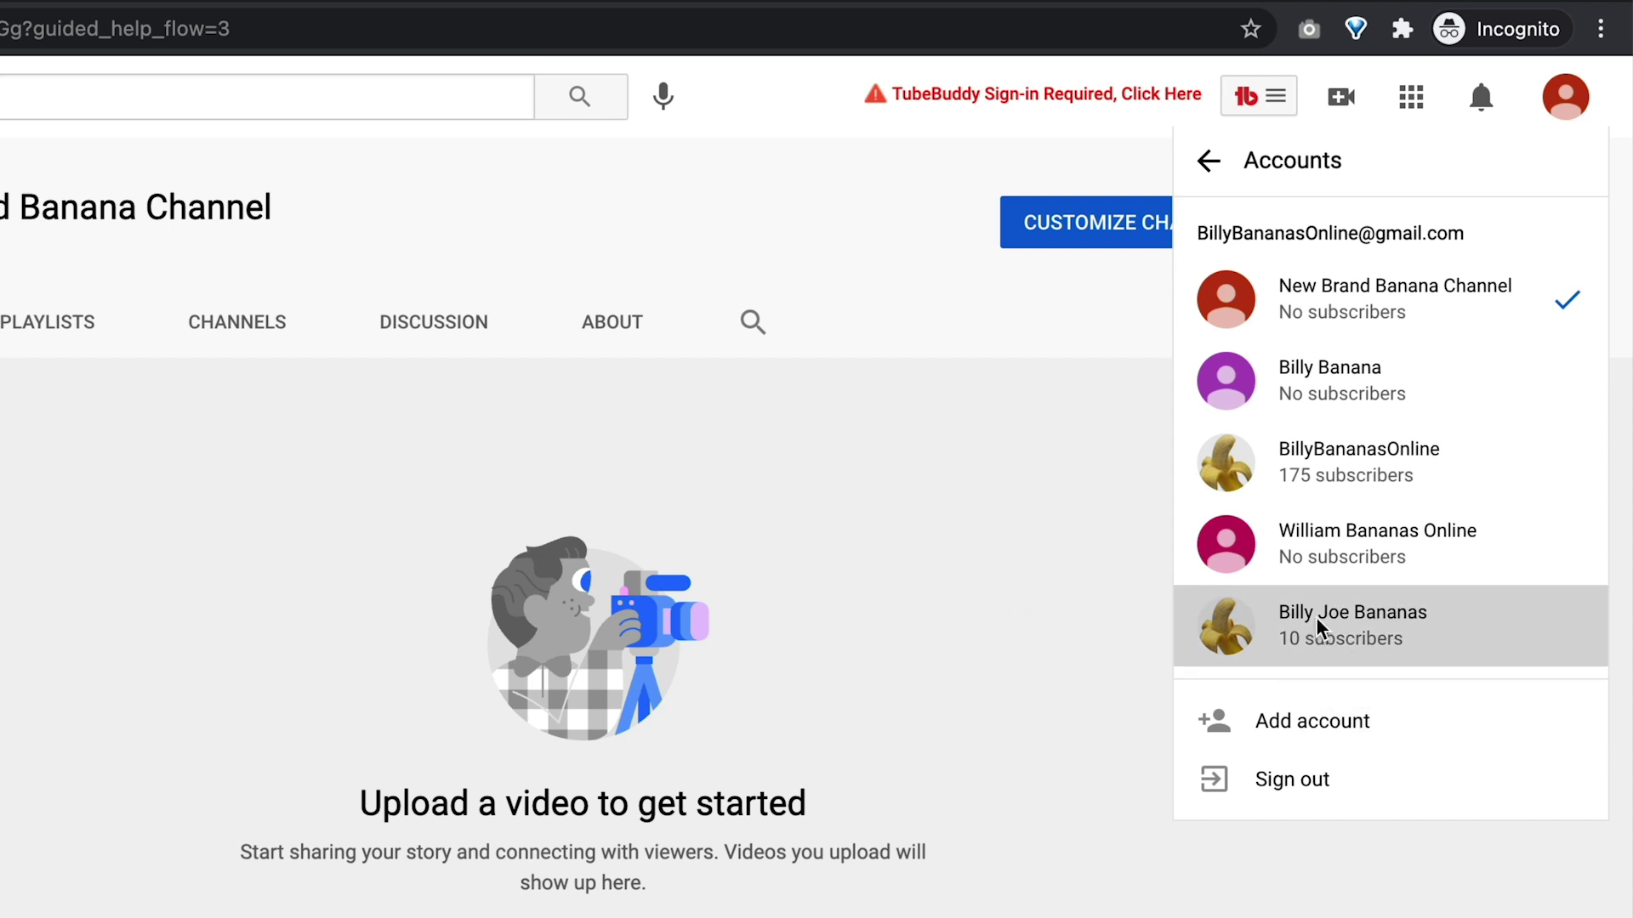
Step: Go to youtube.com/account and start moving the channel to a brand account from the advanced settings
click(463, 182)
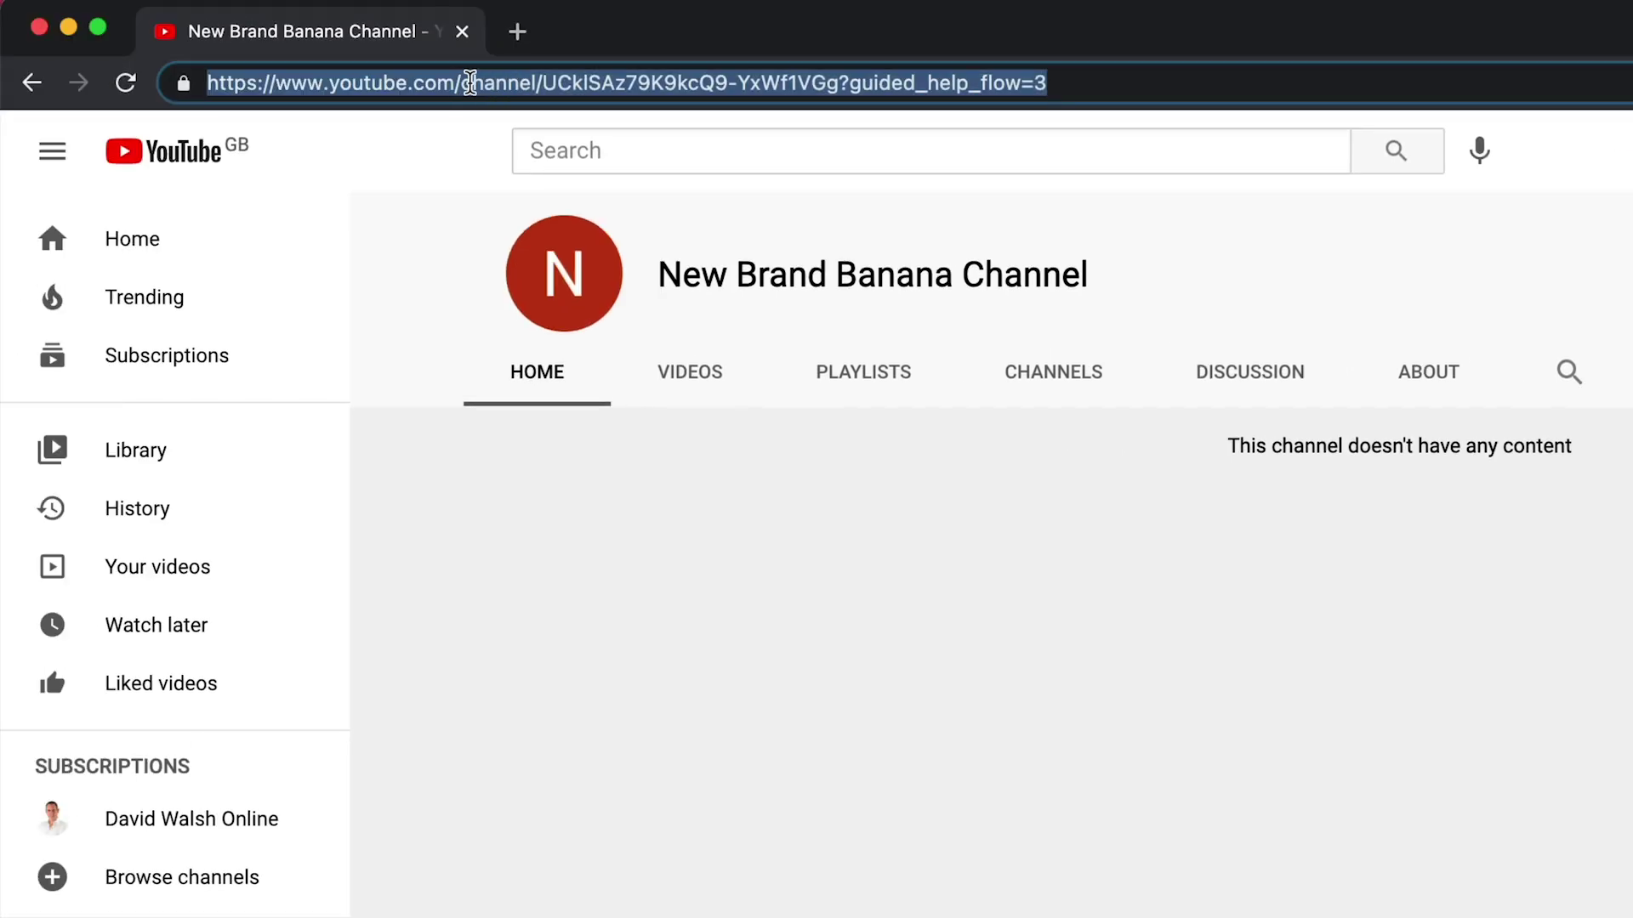
drag(469, 82, 1046, 83)
text(ac)
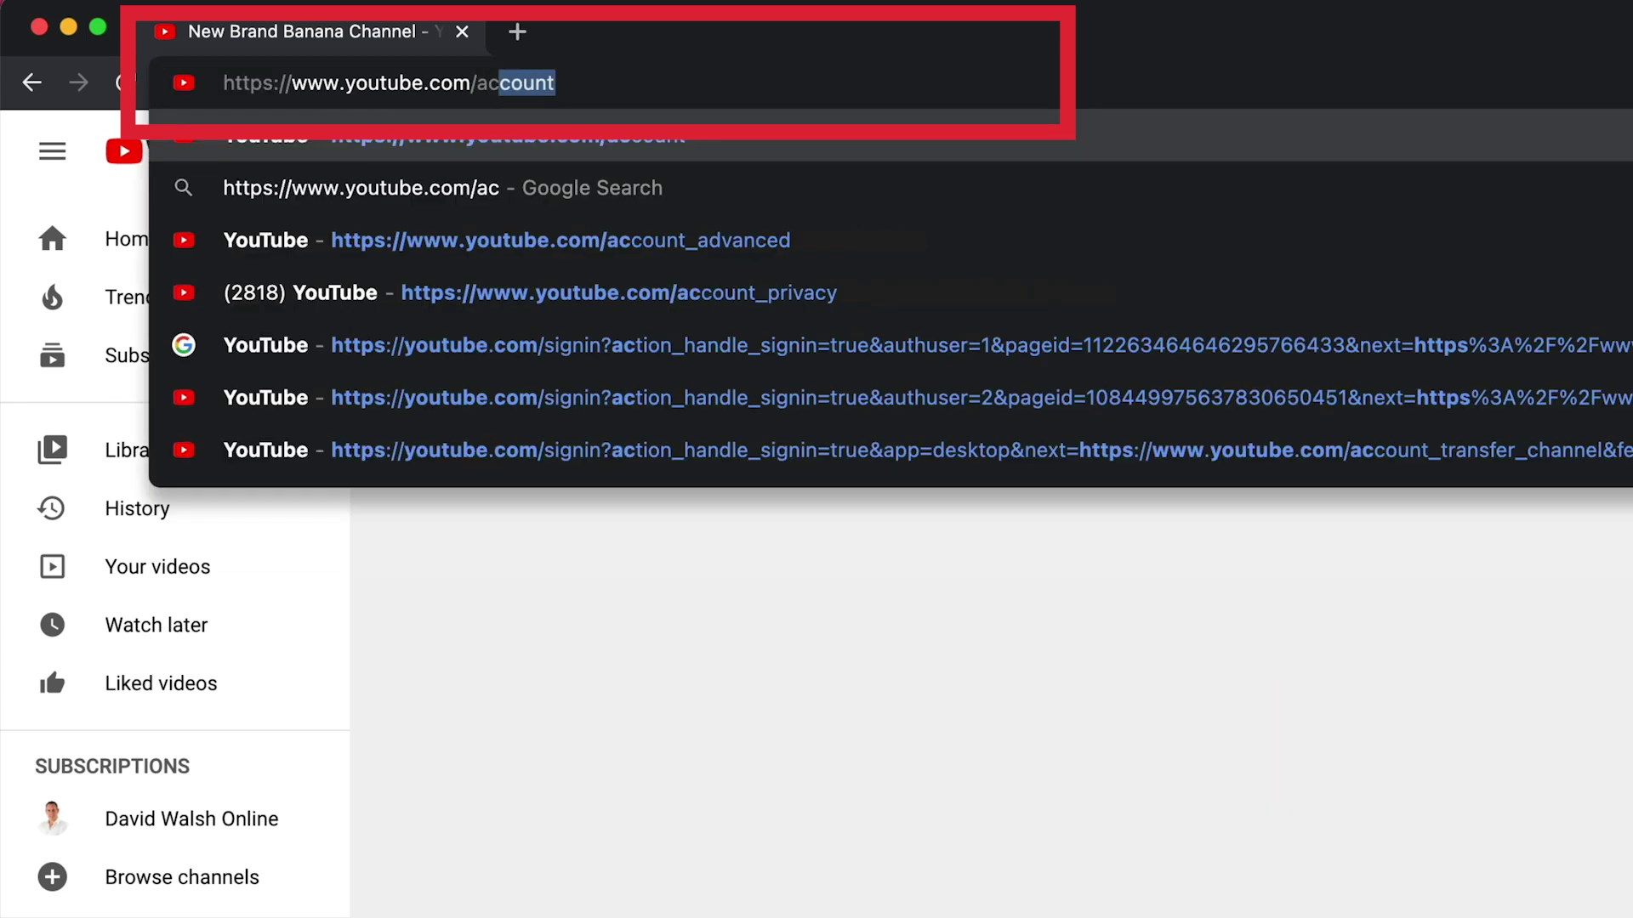
text(count)
key(Return)
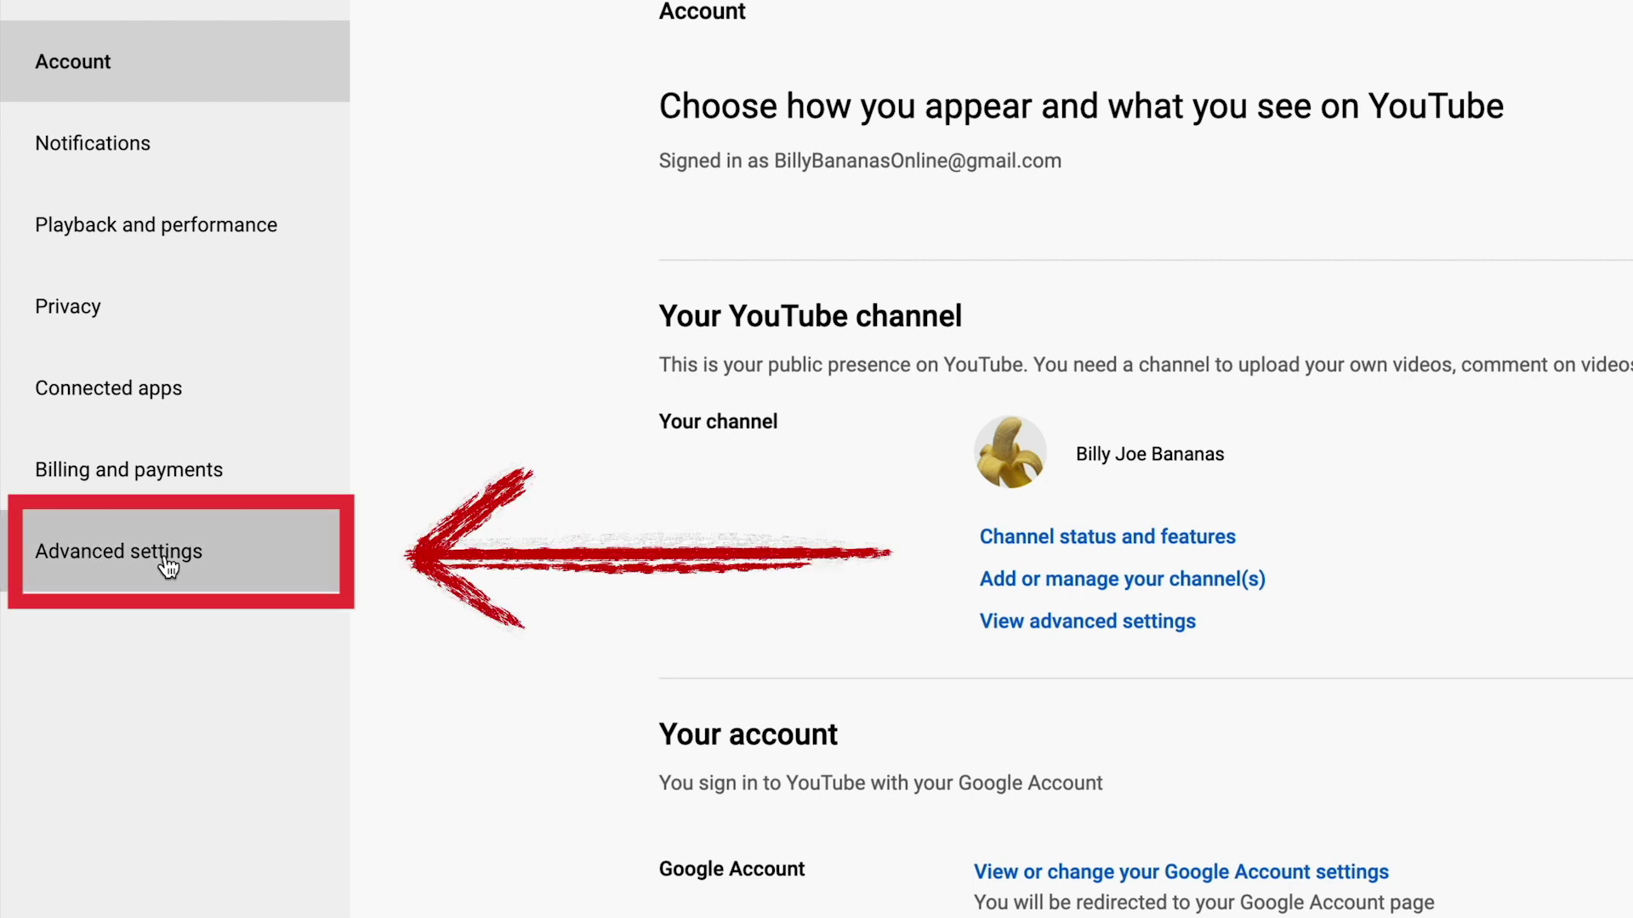
click(167, 565)
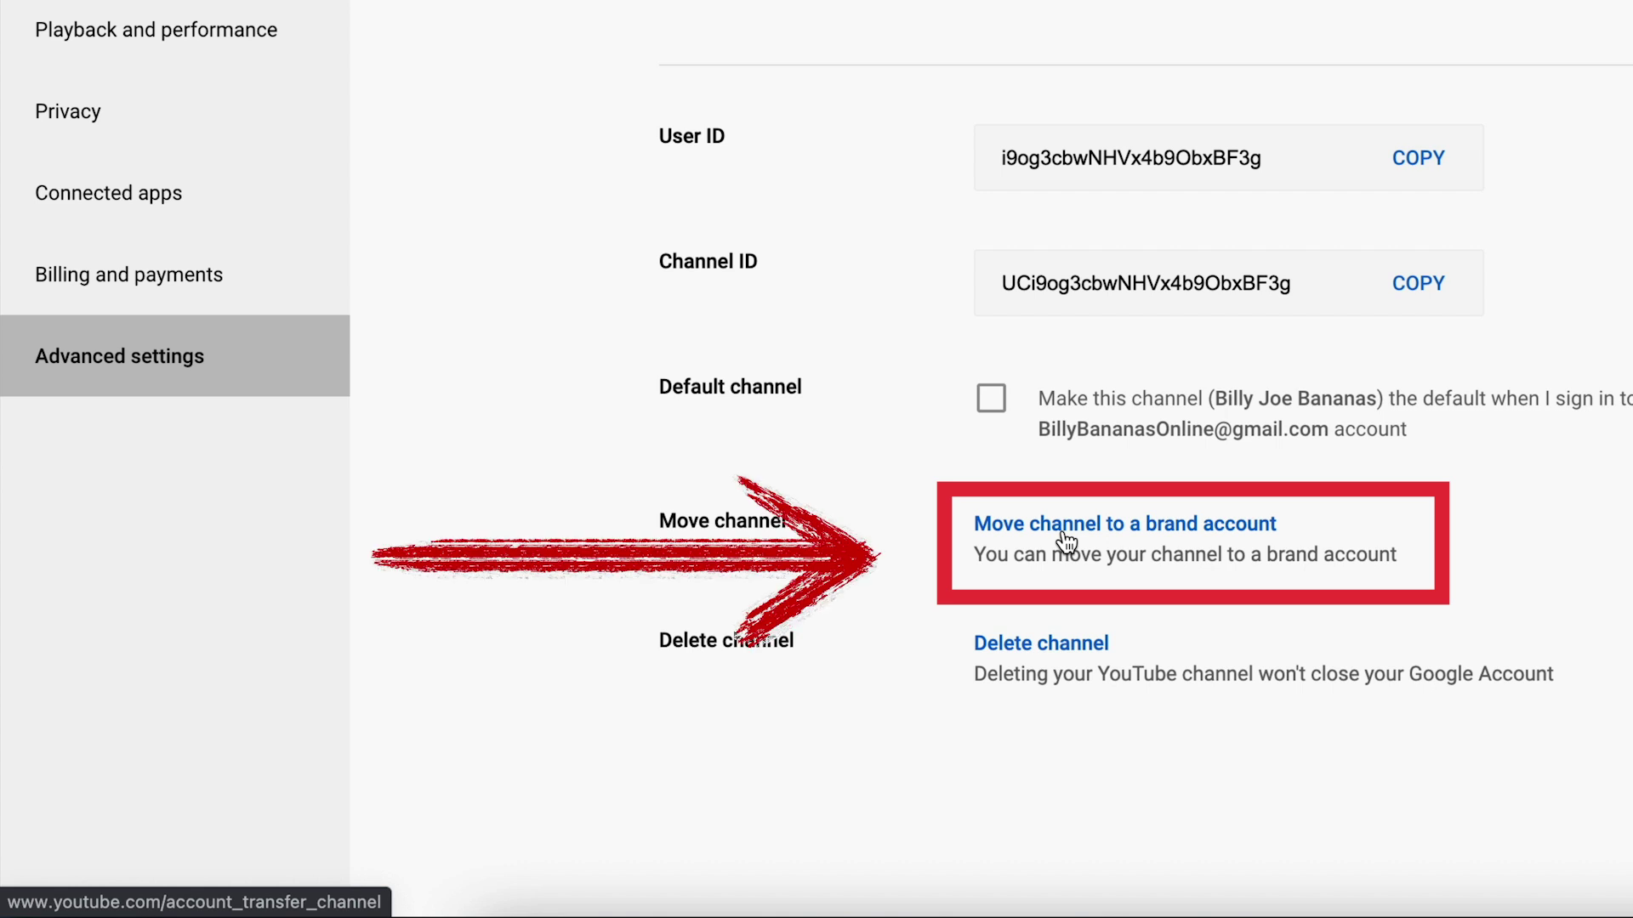
click(1063, 536)
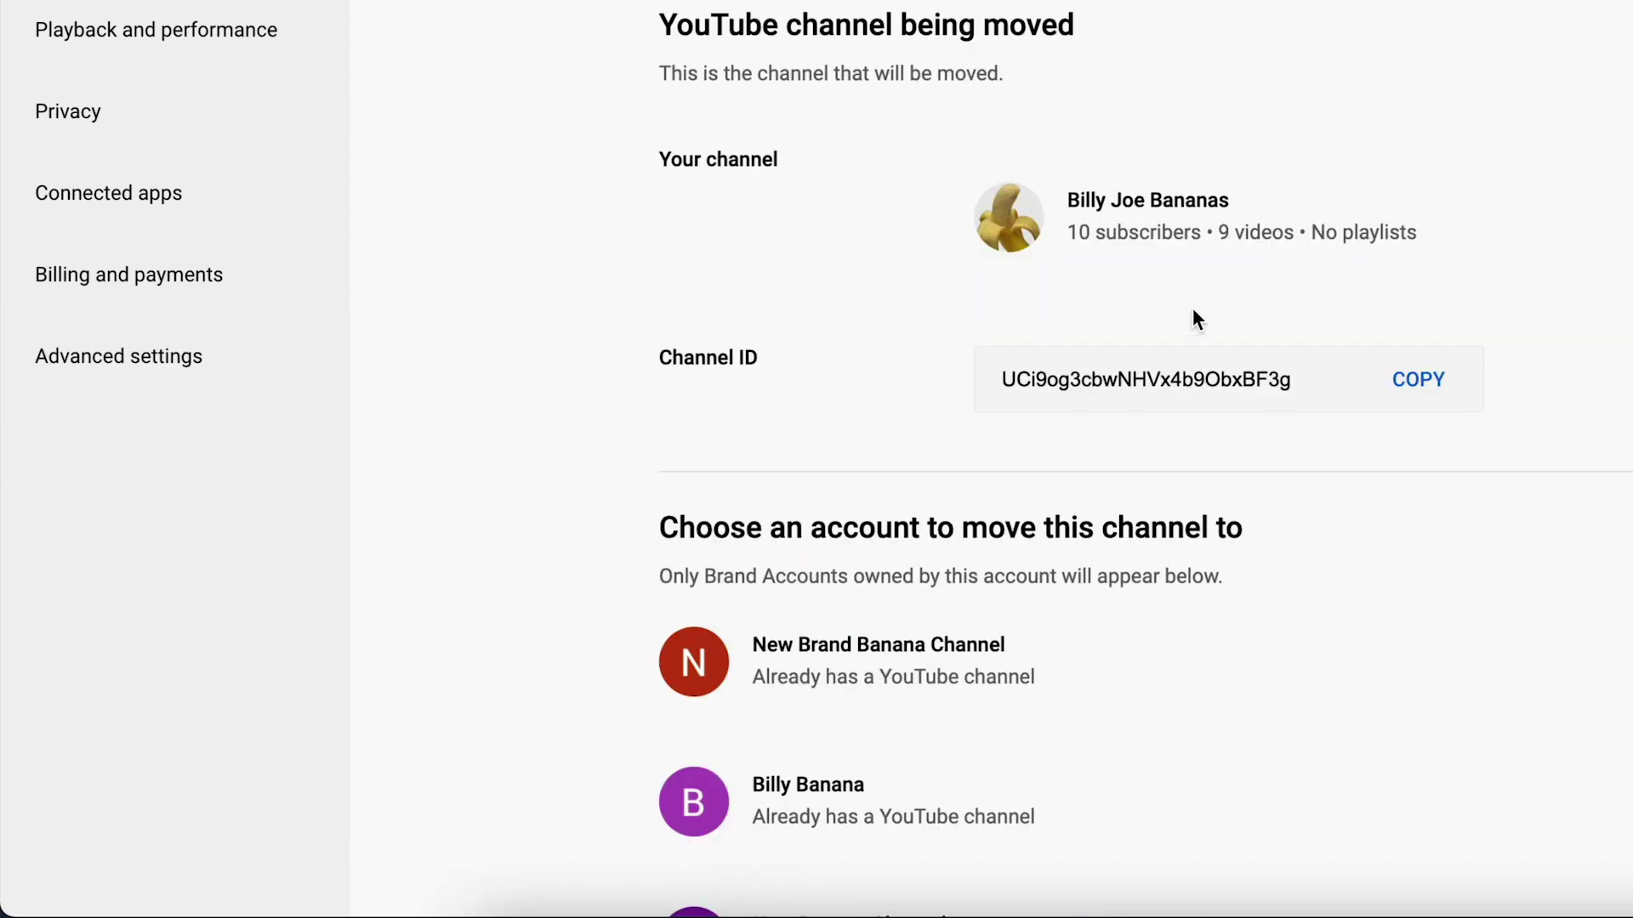
Step: Check the details of the channel being moved and compare it with the channels available for switching
drag(1063, 198, 1241, 198)
click(1095, 242)
drag(1070, 233, 1279, 233)
click(1372, 230)
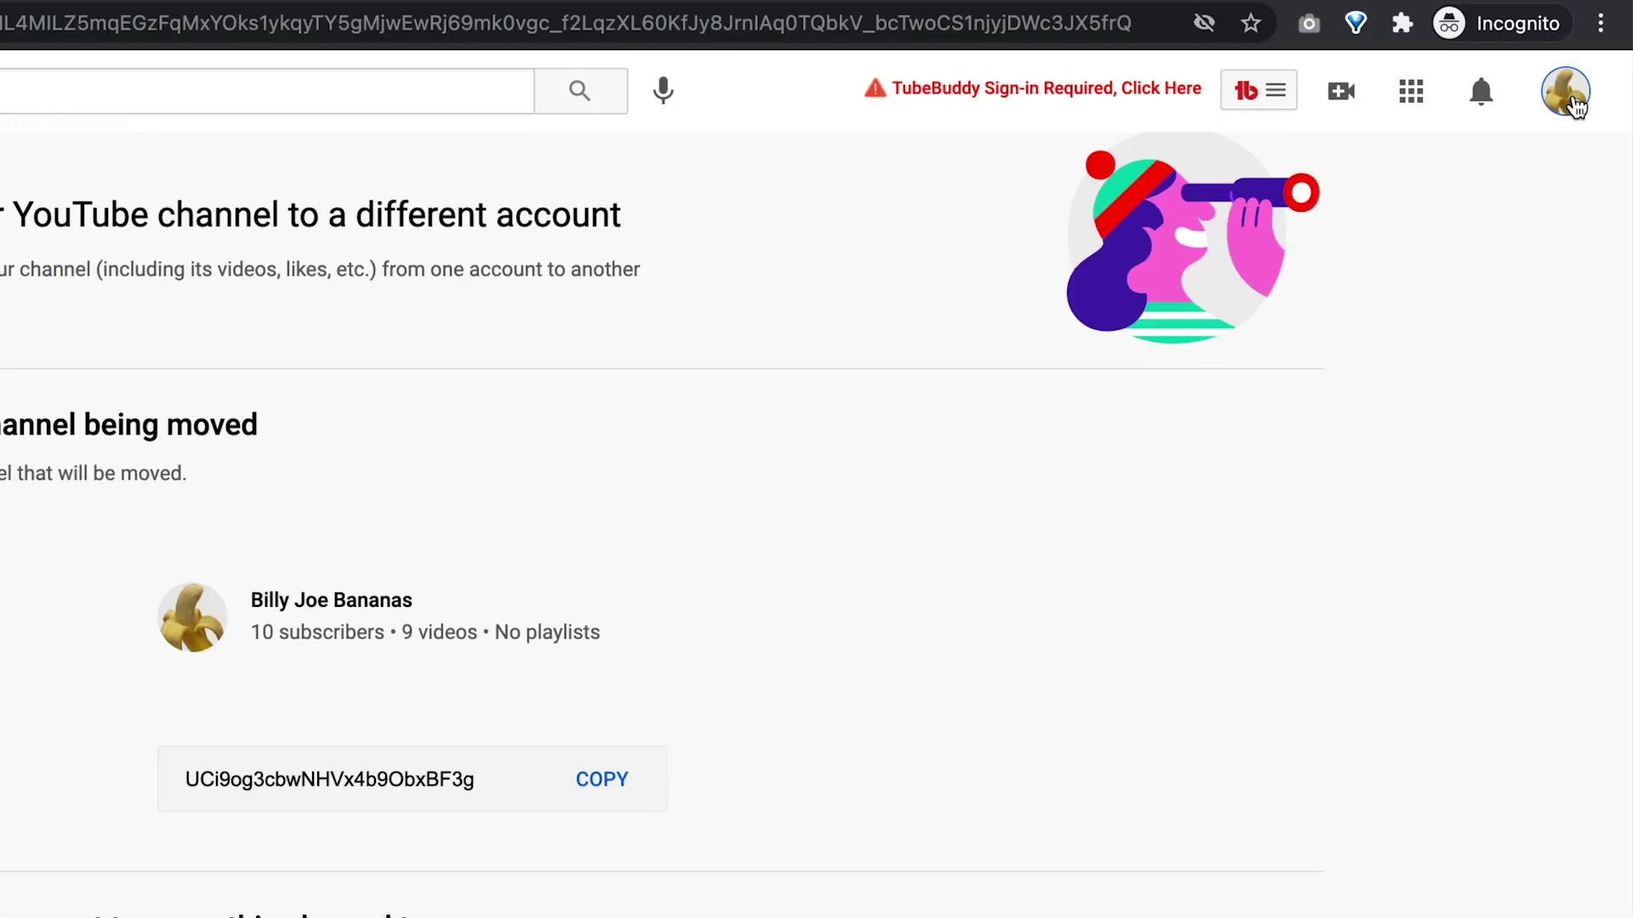
click(1565, 92)
click(1374, 483)
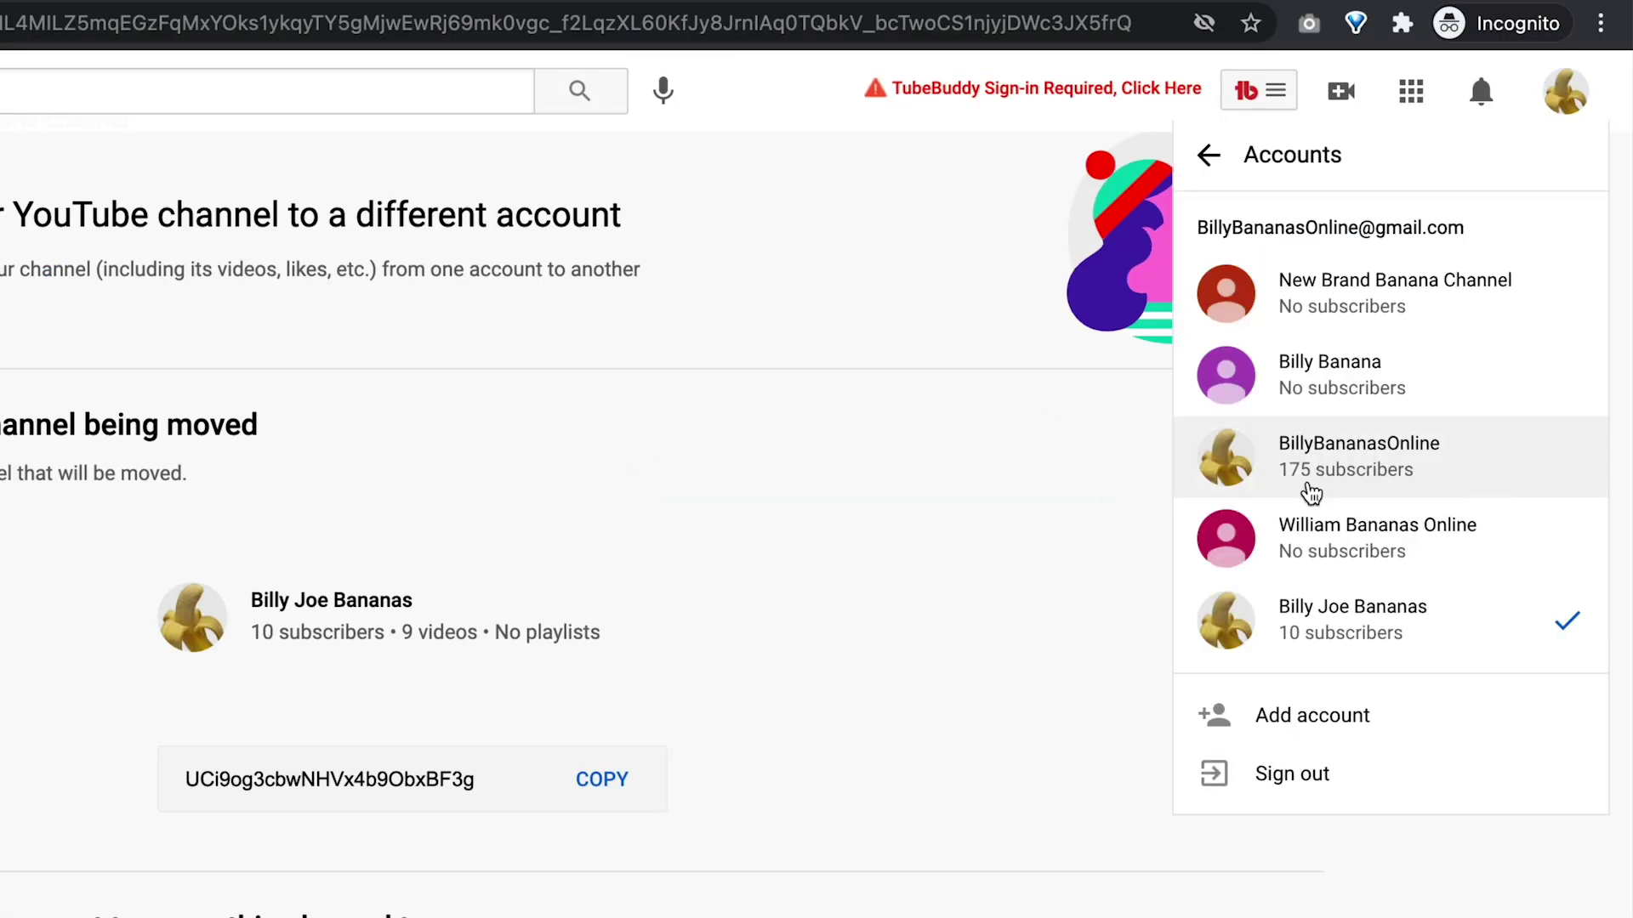
click(1083, 469)
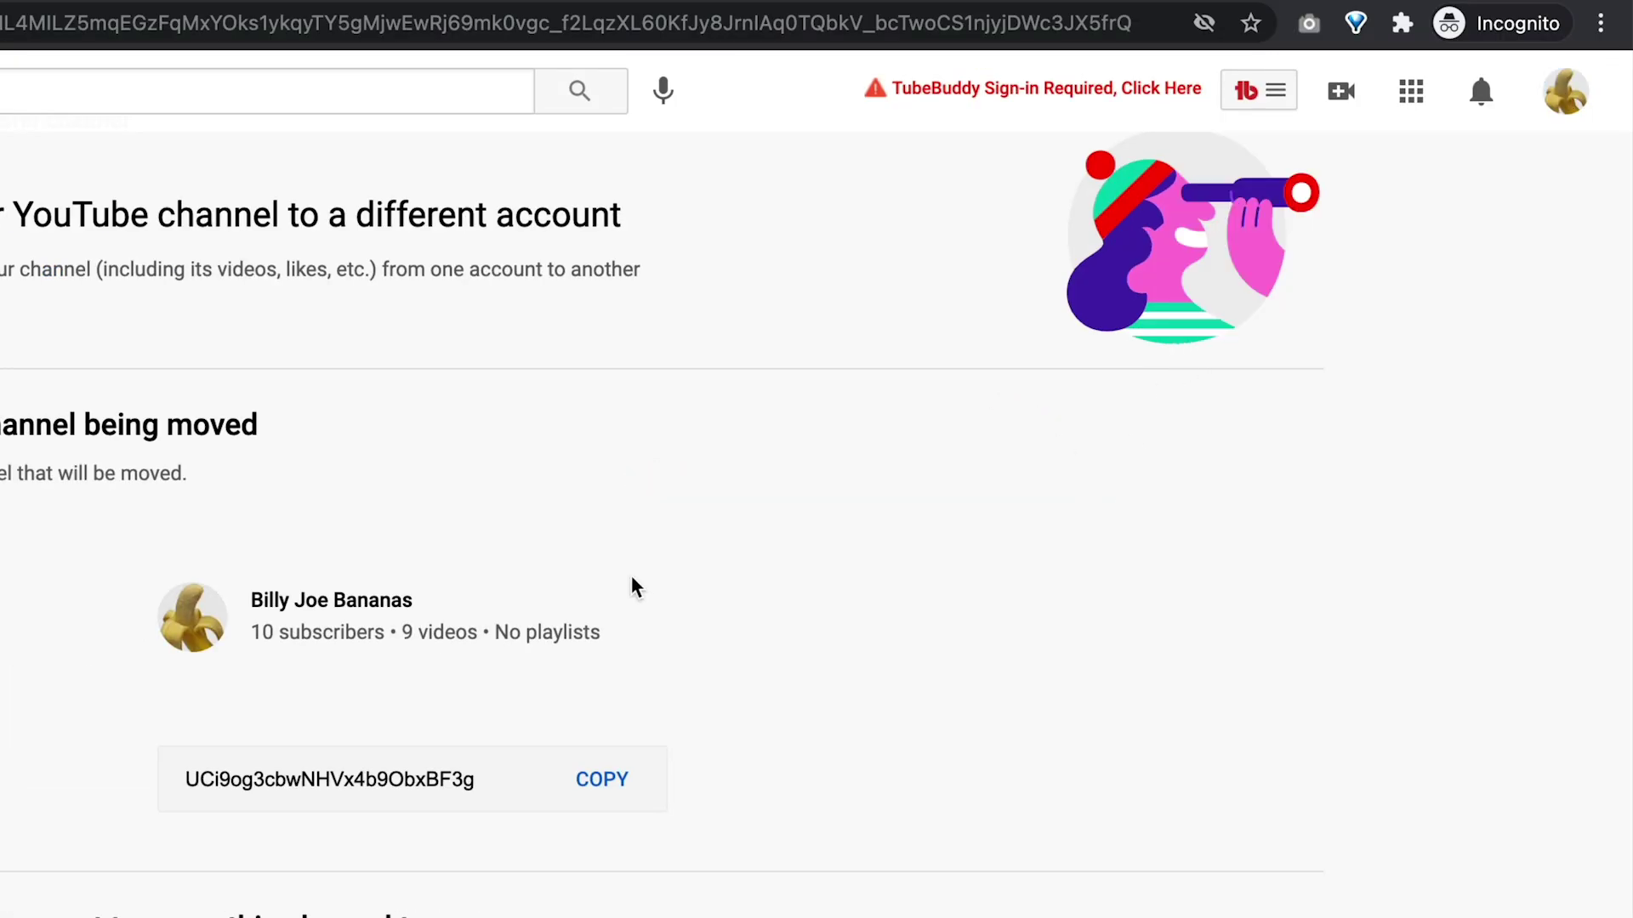
Step: Choose to replace New Brand Banana Channel as the move destination and acknowledge the deletion of its connected channel
scroll(631, 583, down, 2)
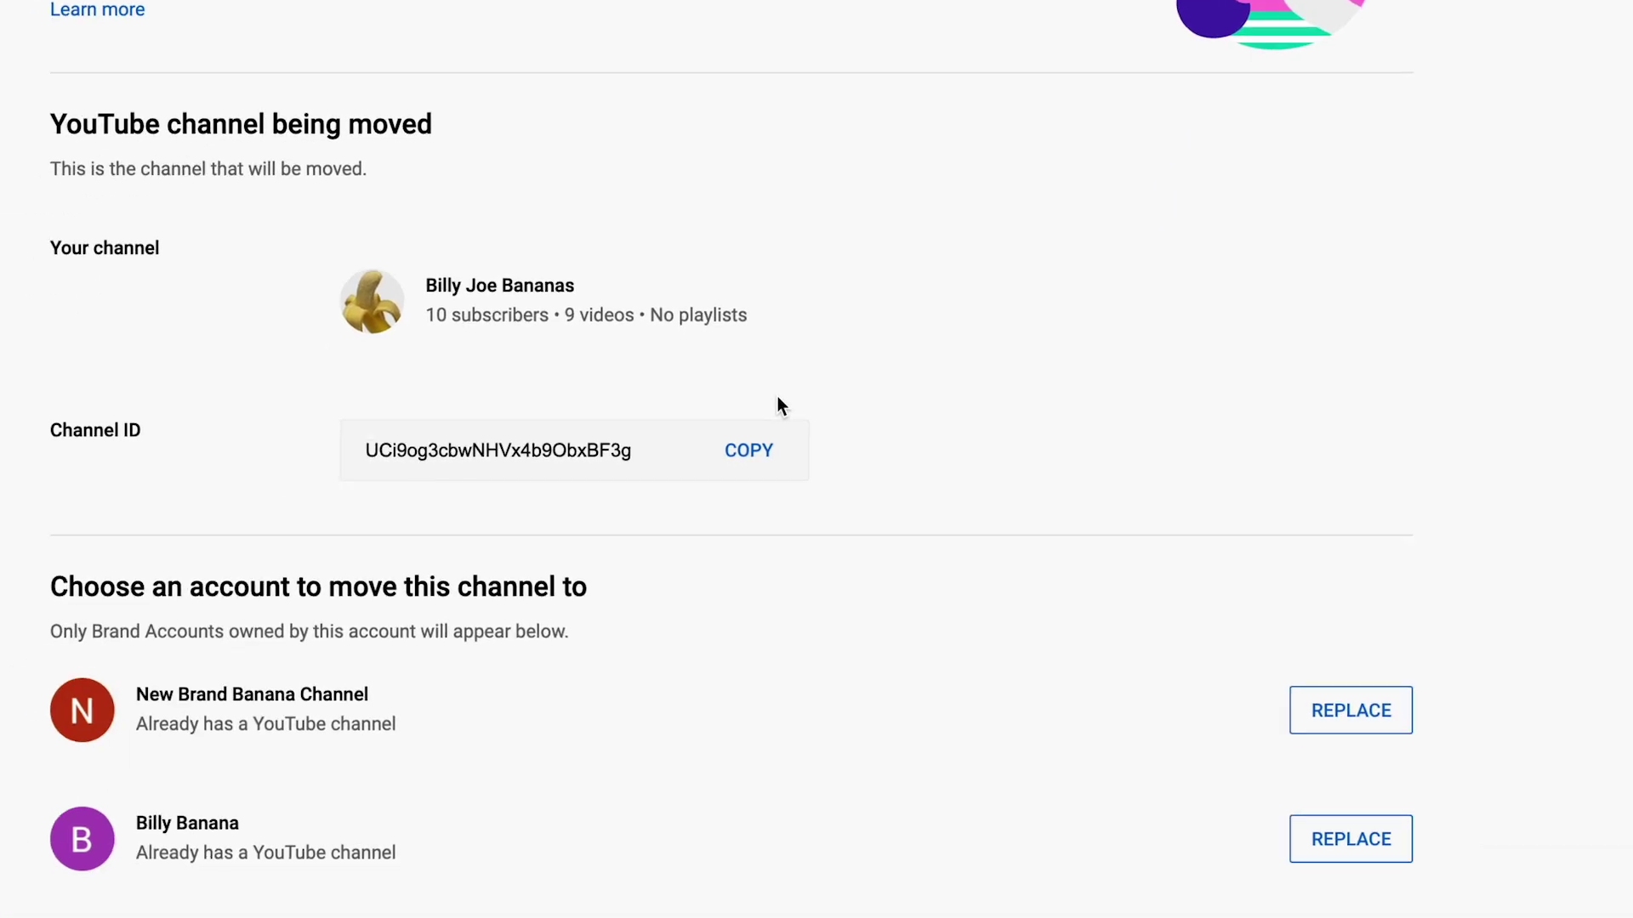
scroll(778, 397, down, 3)
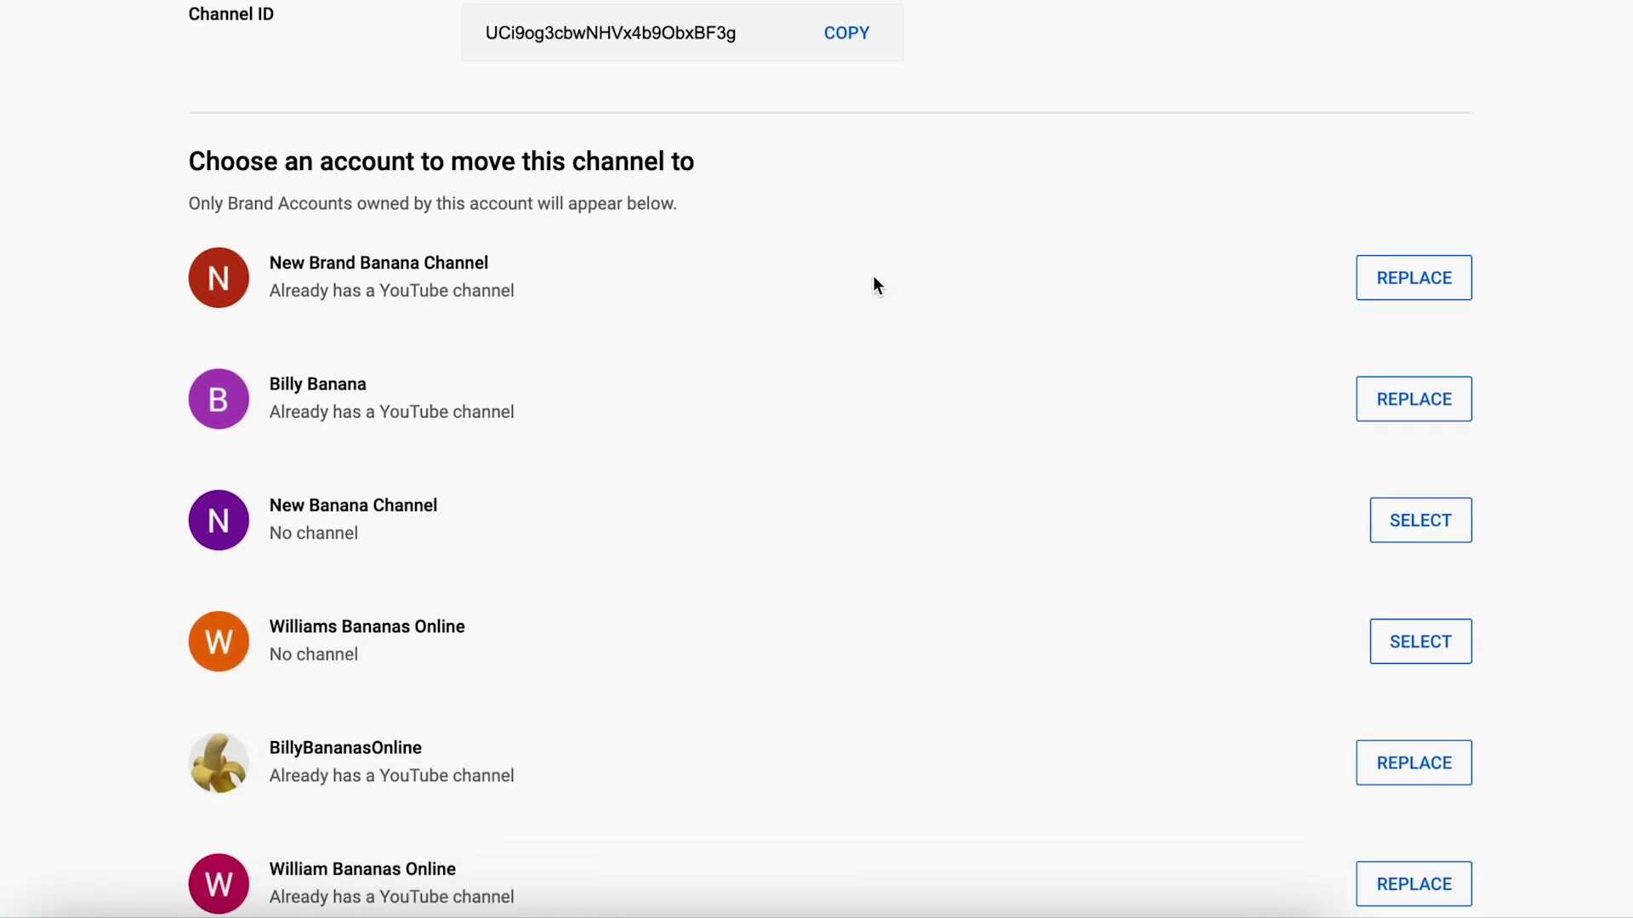
scroll(874, 277, down, 1)
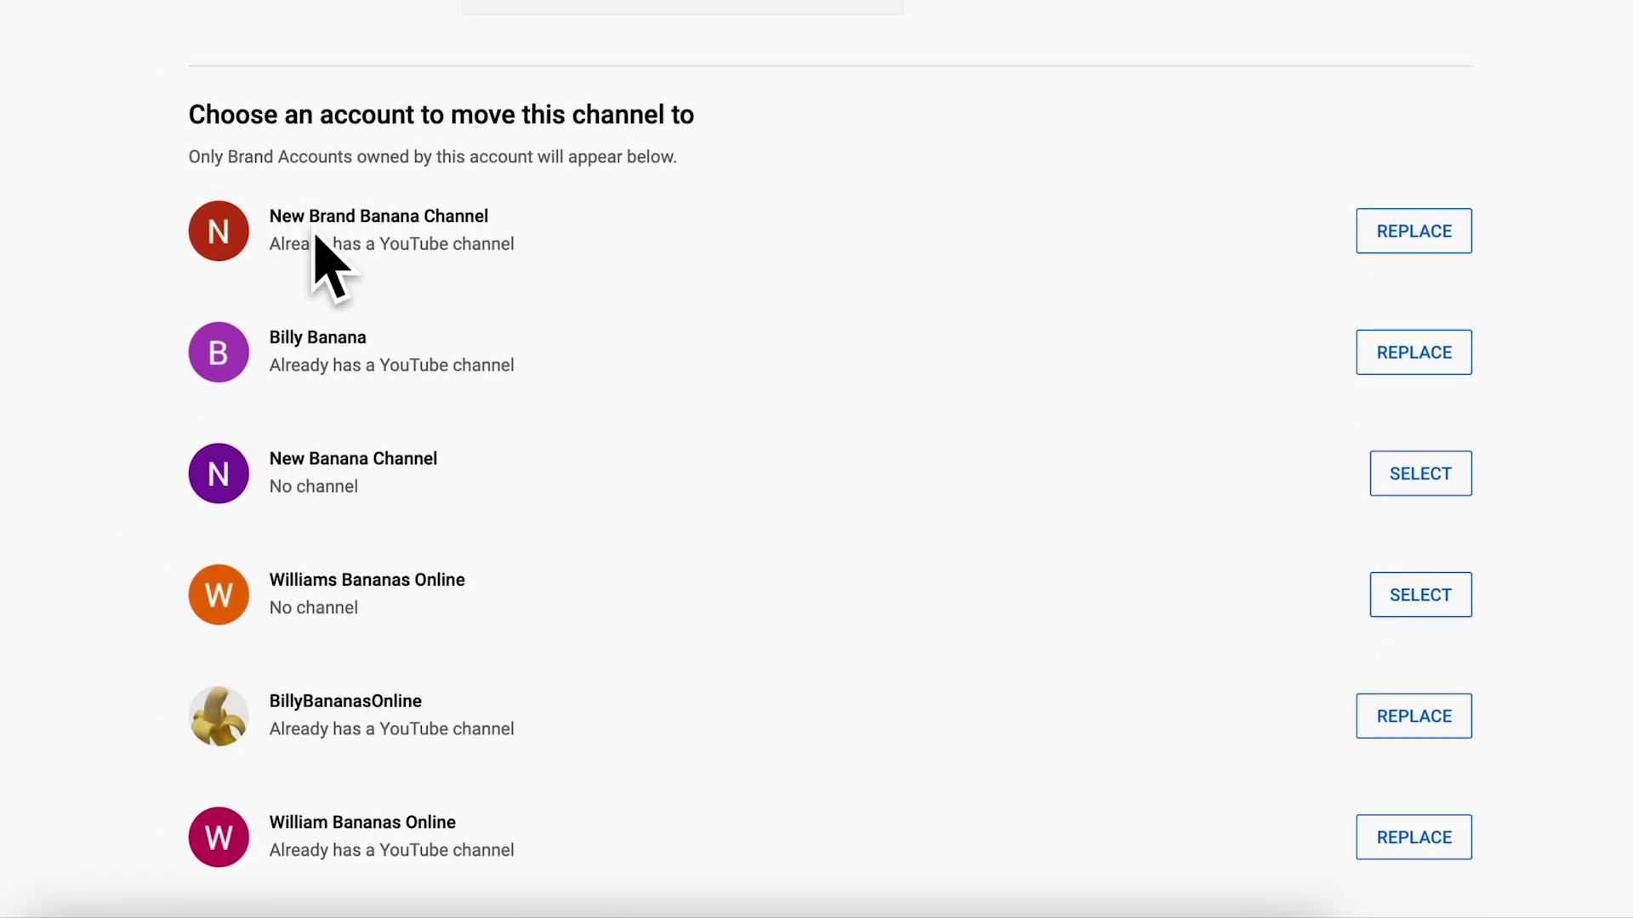
drag(272, 216, 513, 219)
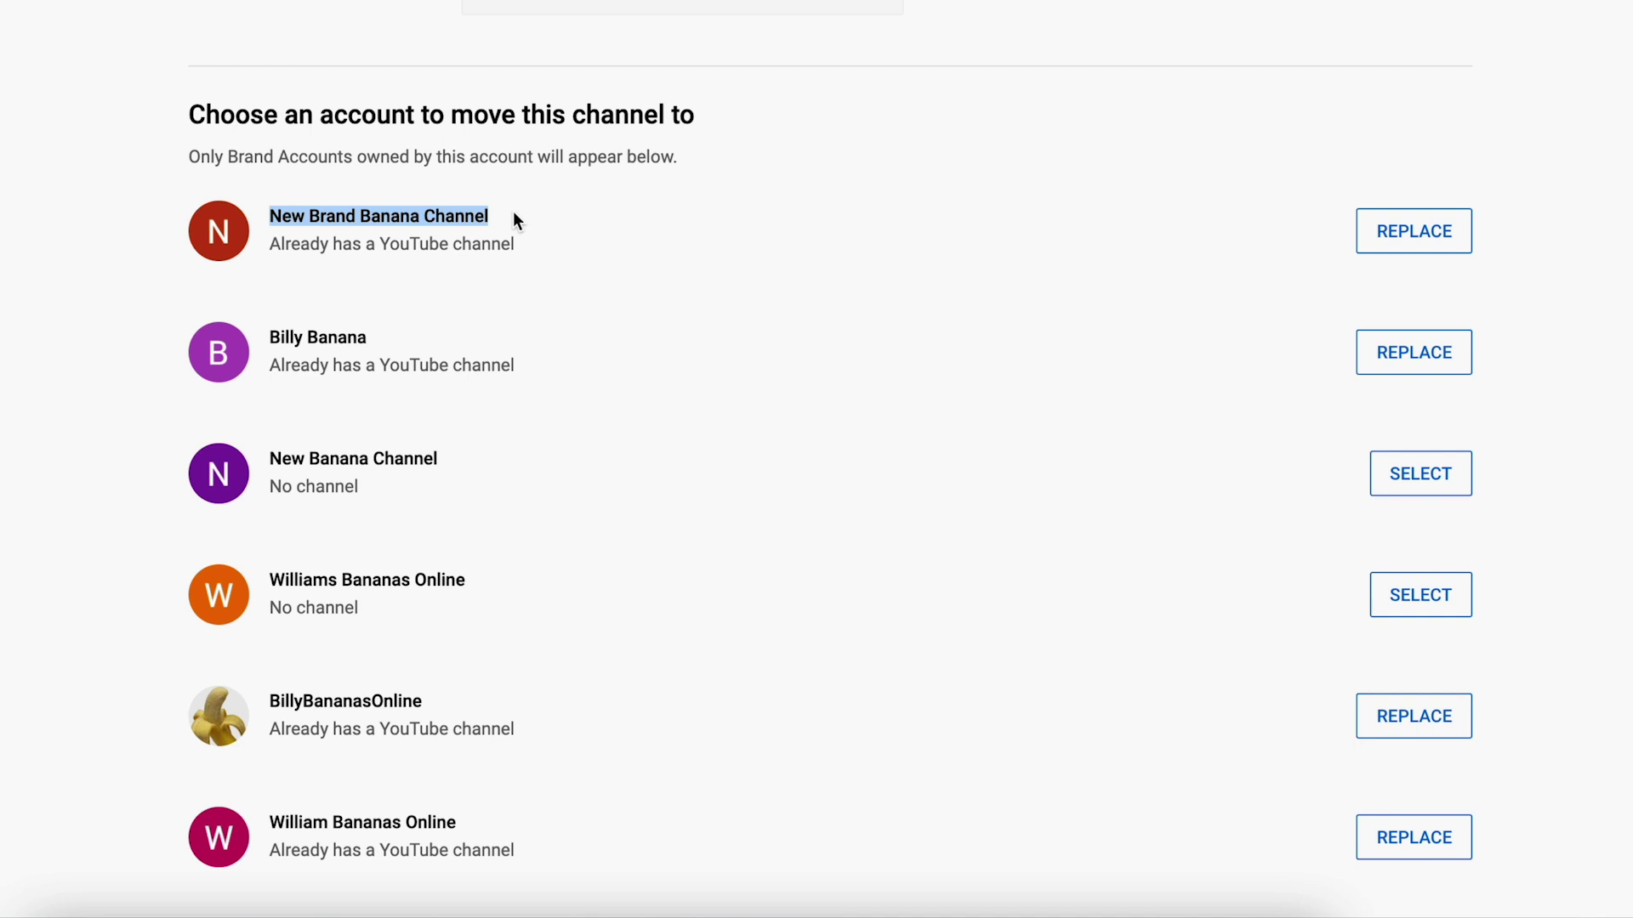
click(513, 214)
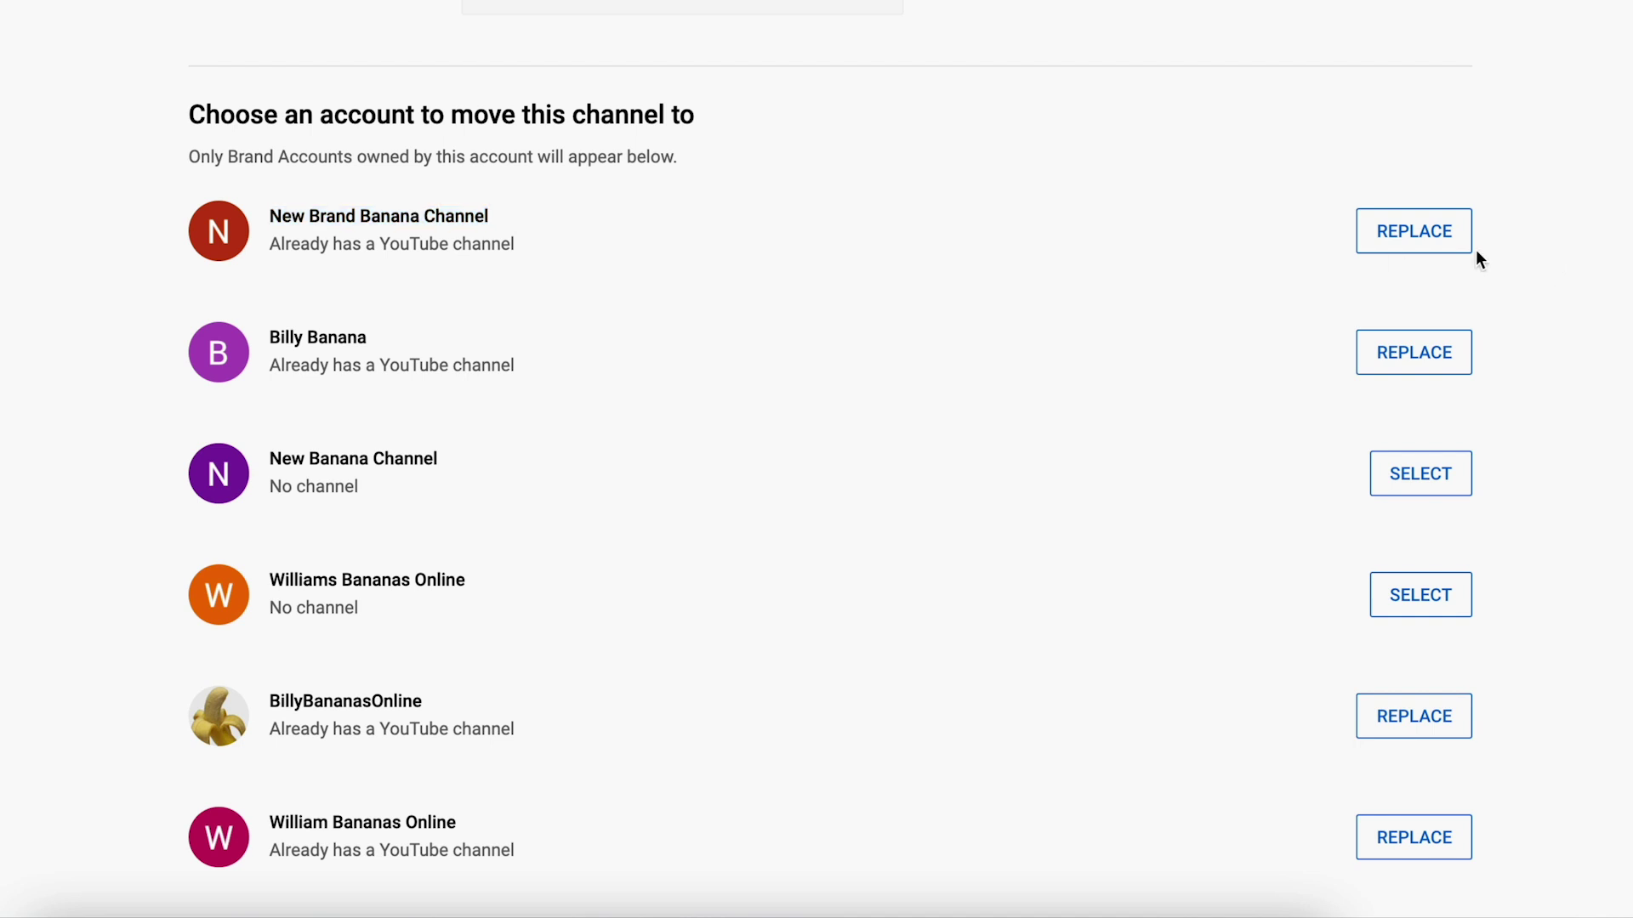
click(1410, 239)
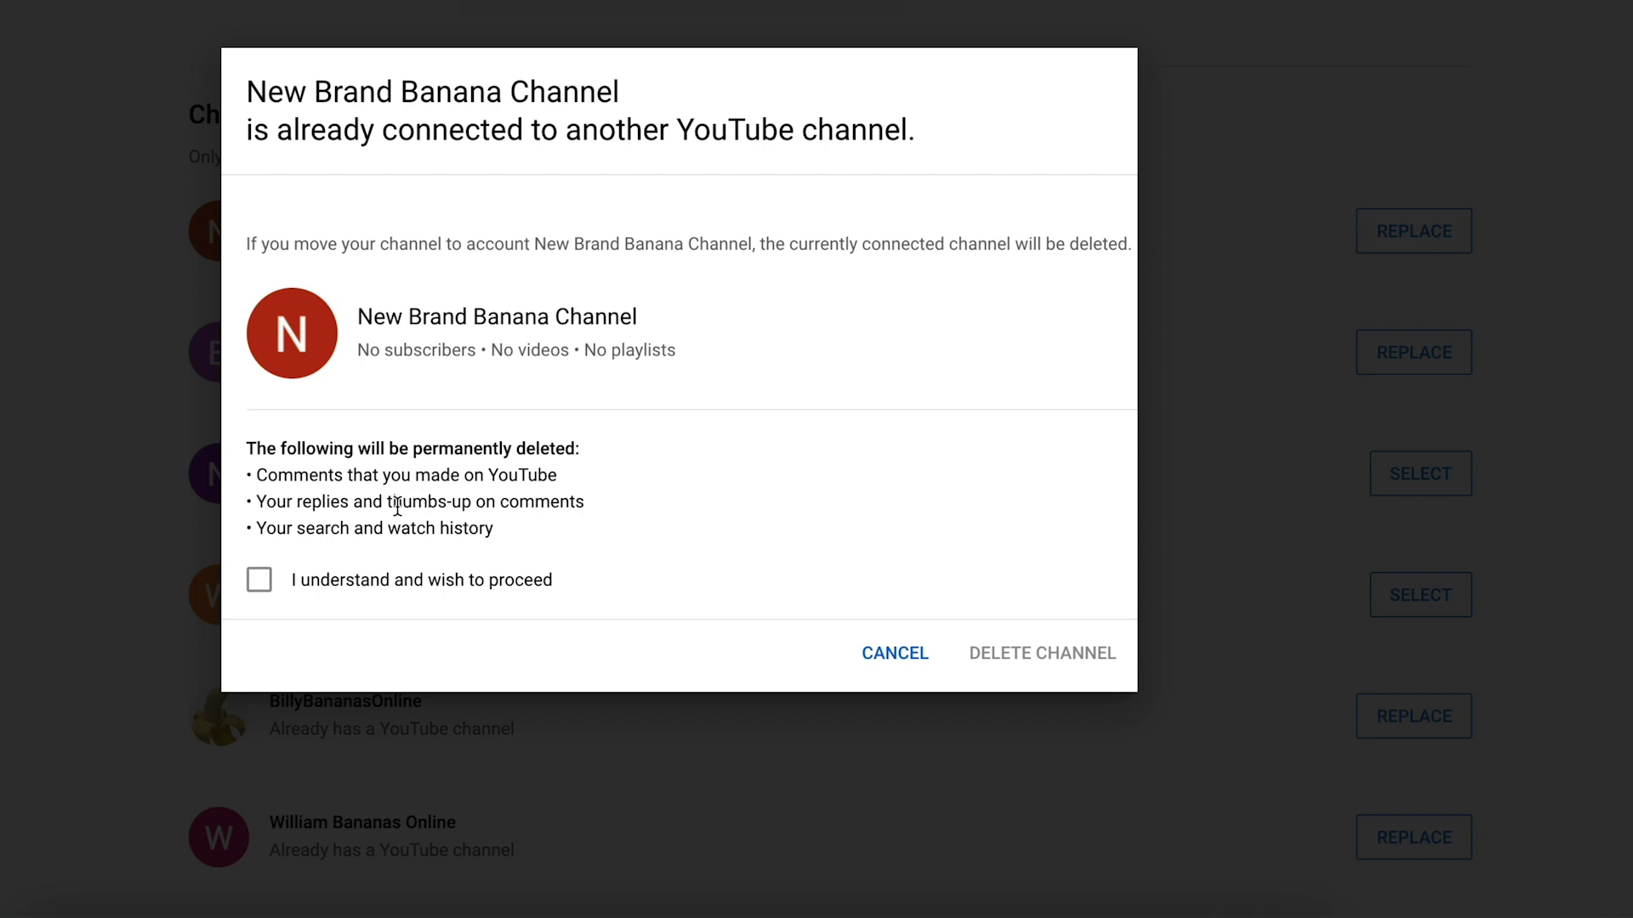
click(261, 582)
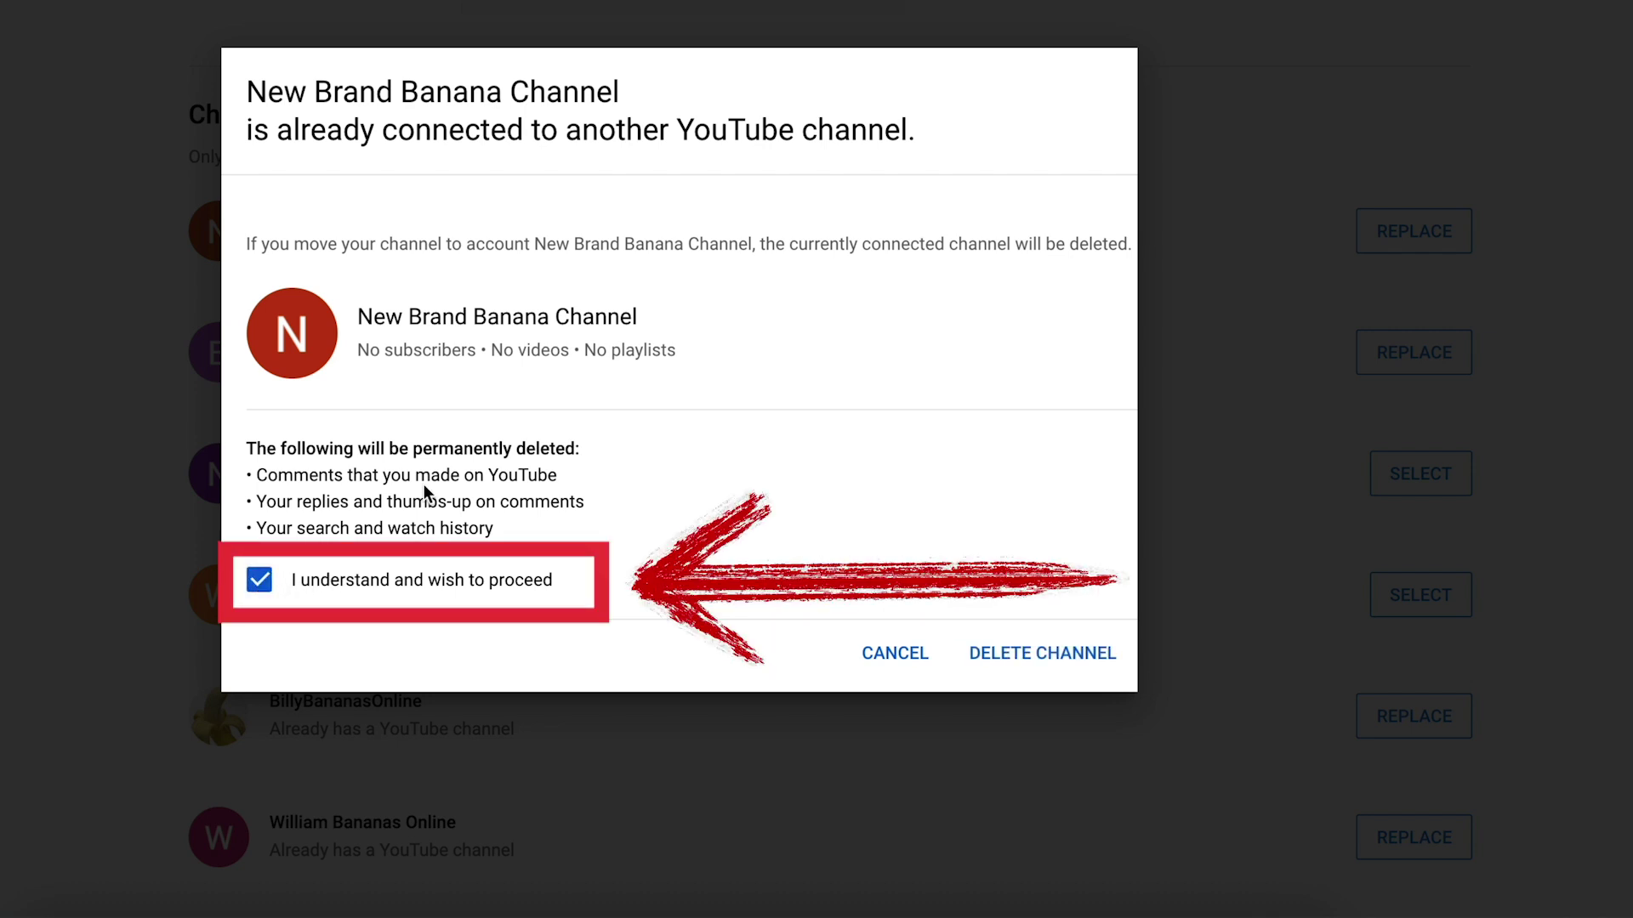
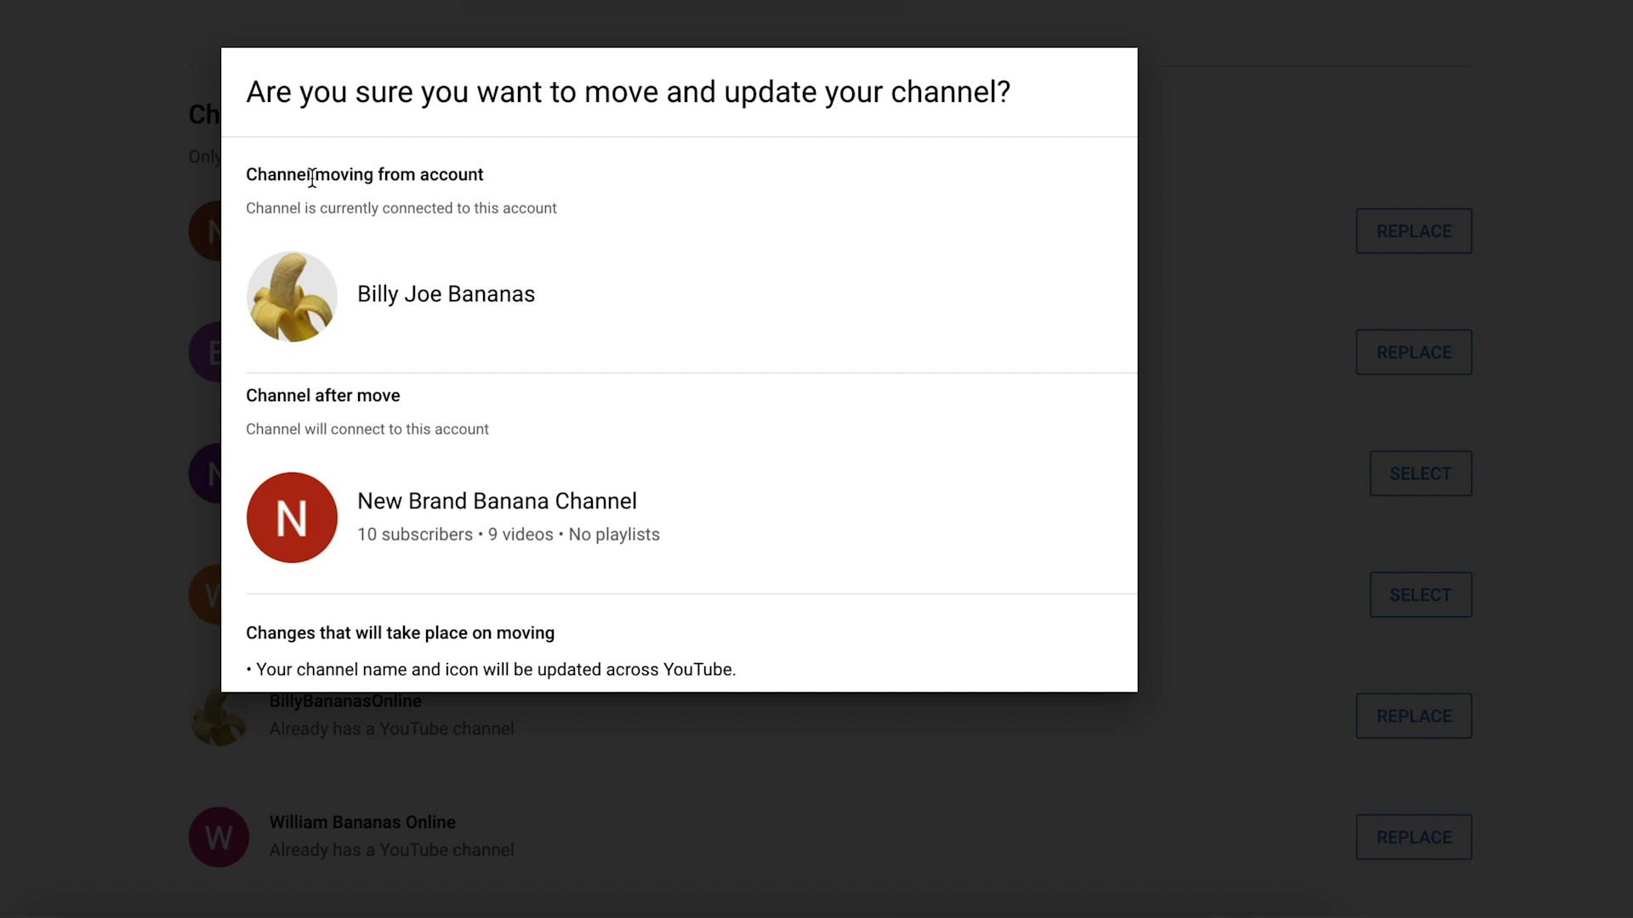
Step: Review the move summary, including the channel URL and the content that cannot be transferred, and confirm moving the channel to New Brand Banana Channel
drag(360, 175, 543, 211)
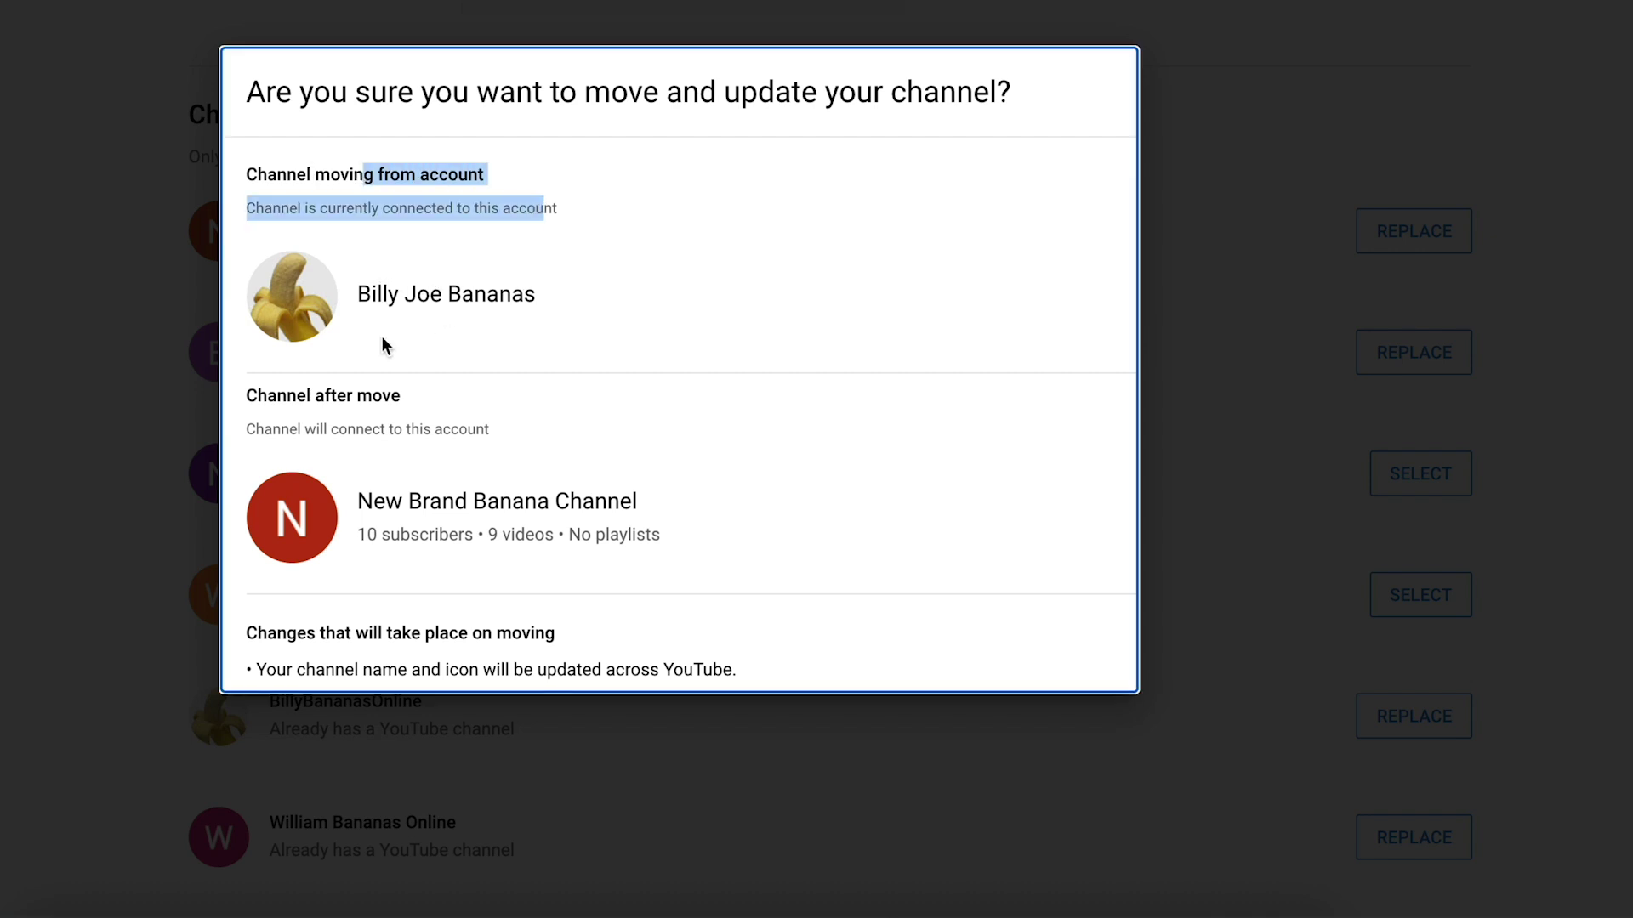
drag(367, 502, 691, 510)
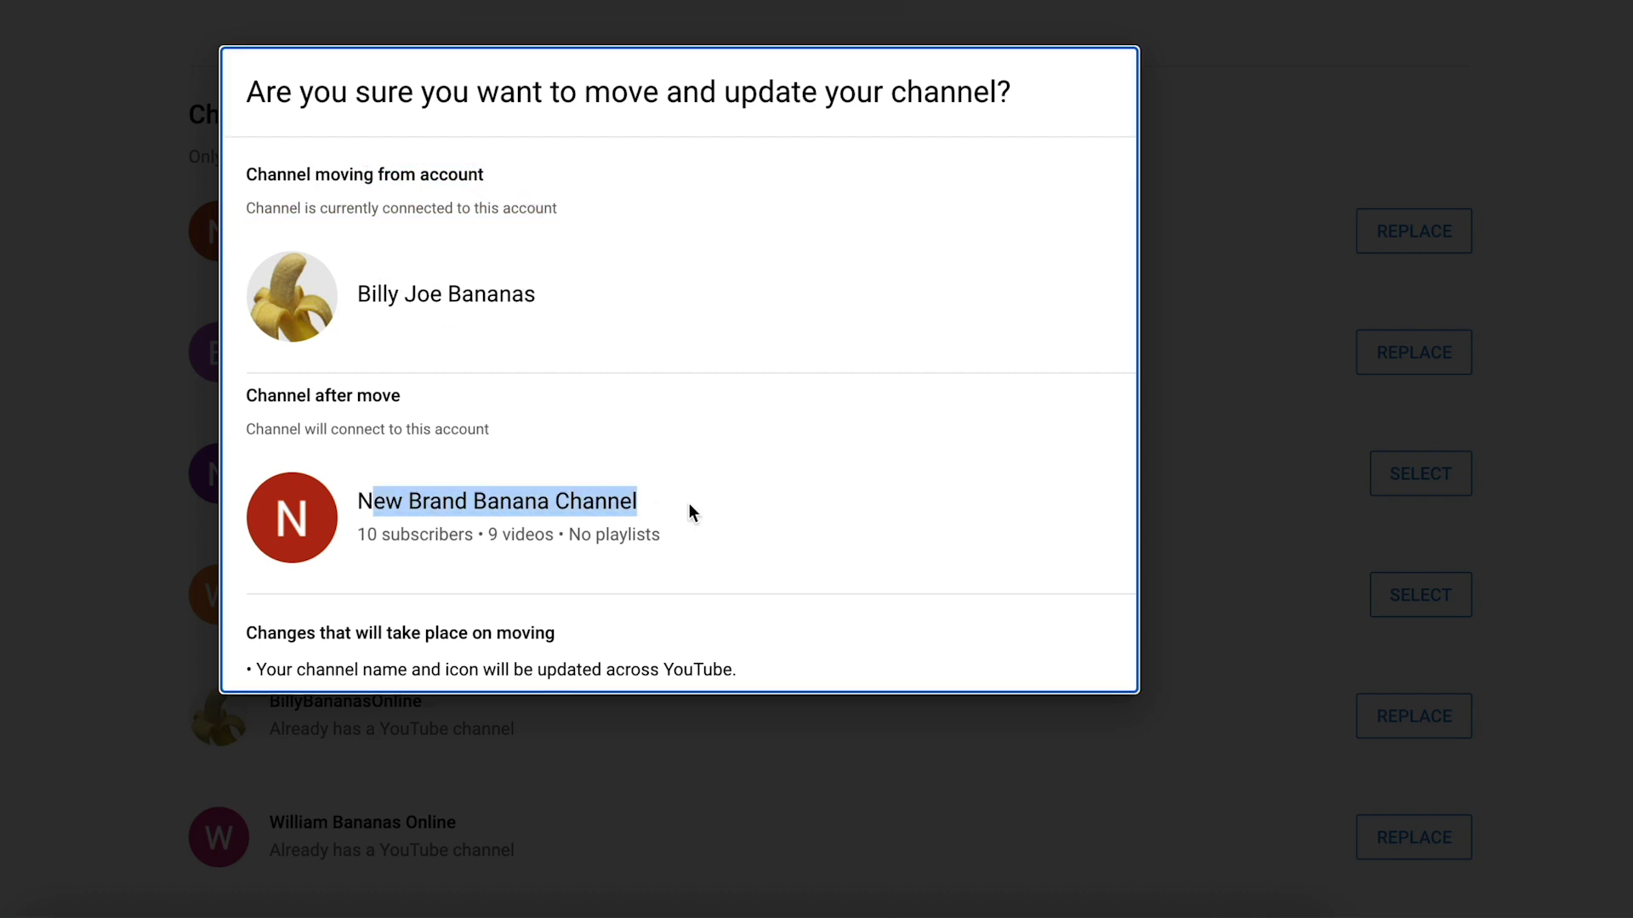
click(558, 477)
scroll(561, 459, down, 3)
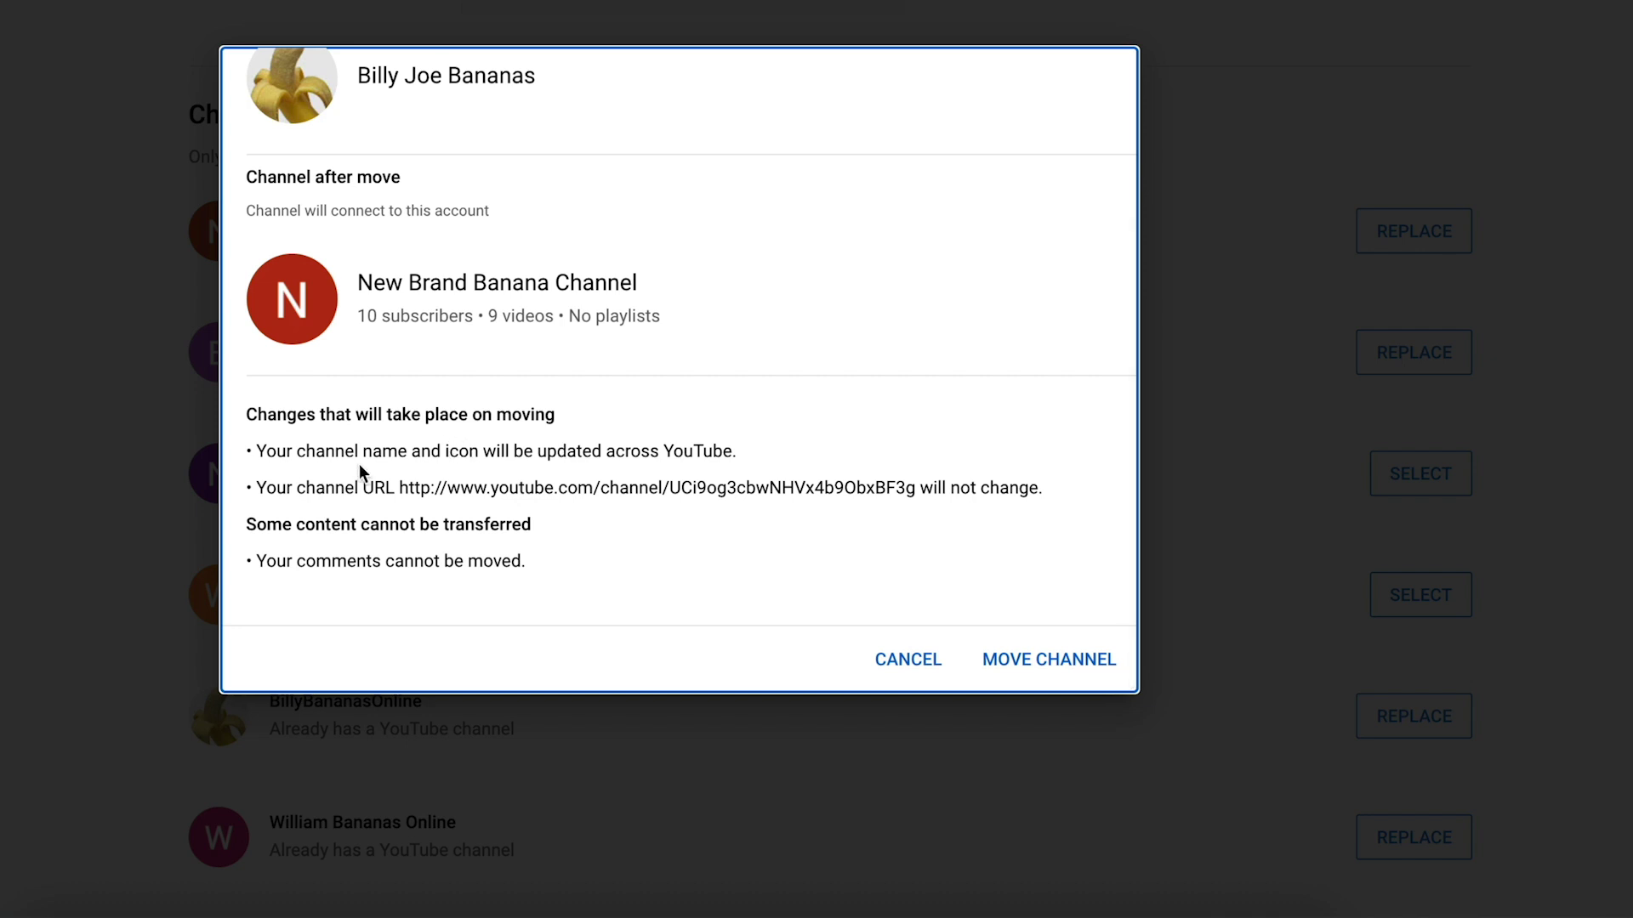
drag(491, 487, 1046, 494)
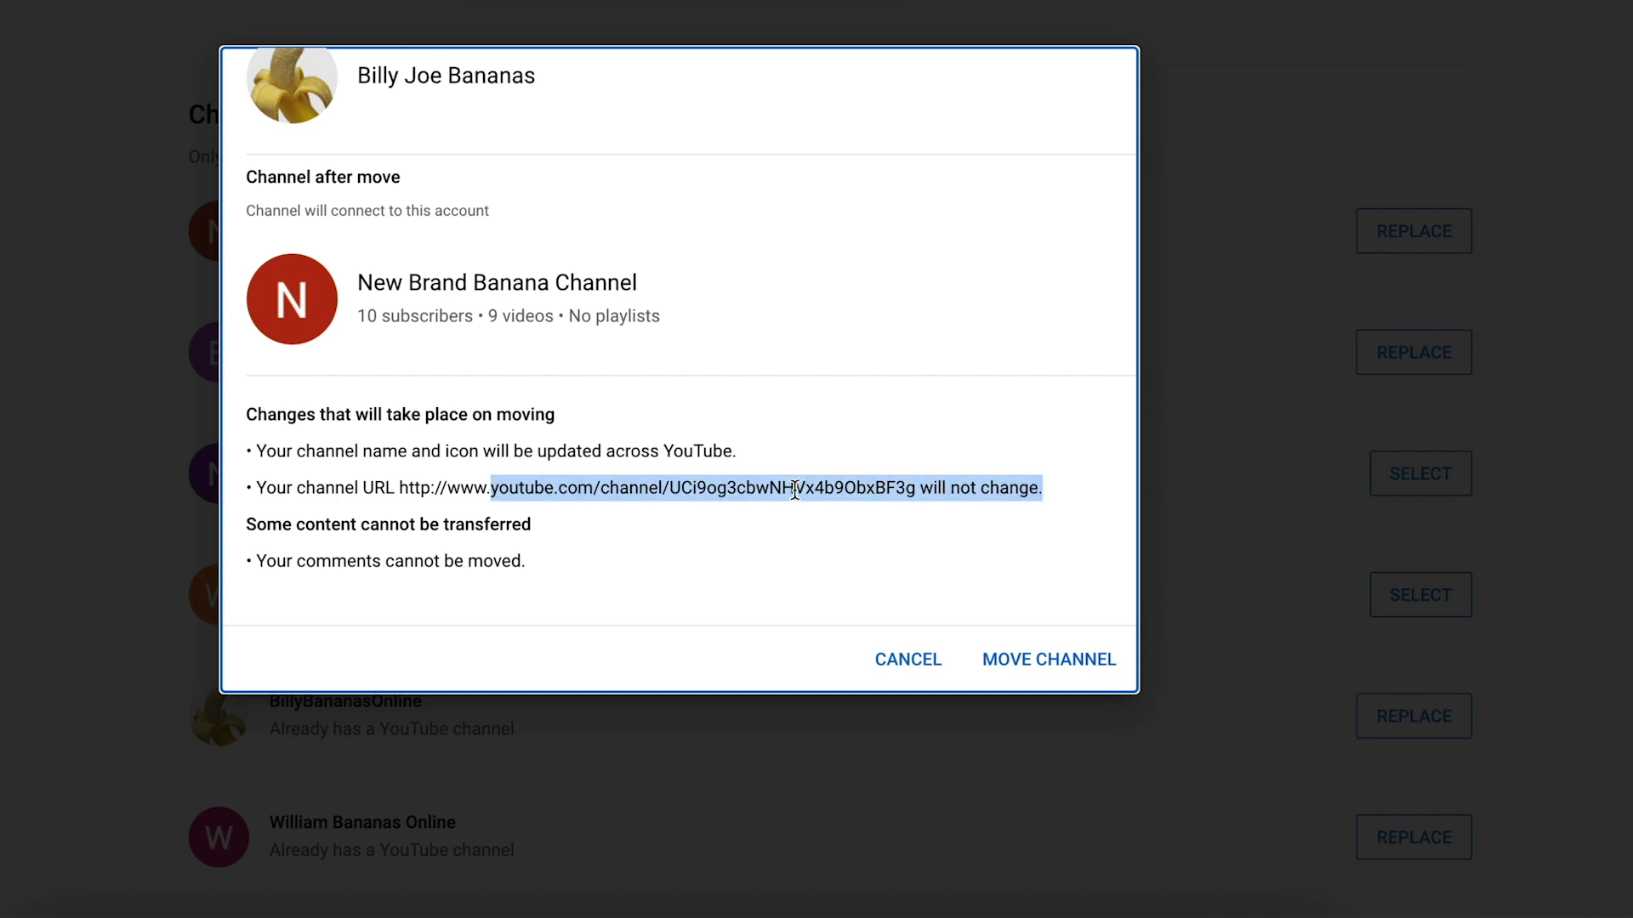
click(400, 485)
drag(400, 484, 913, 487)
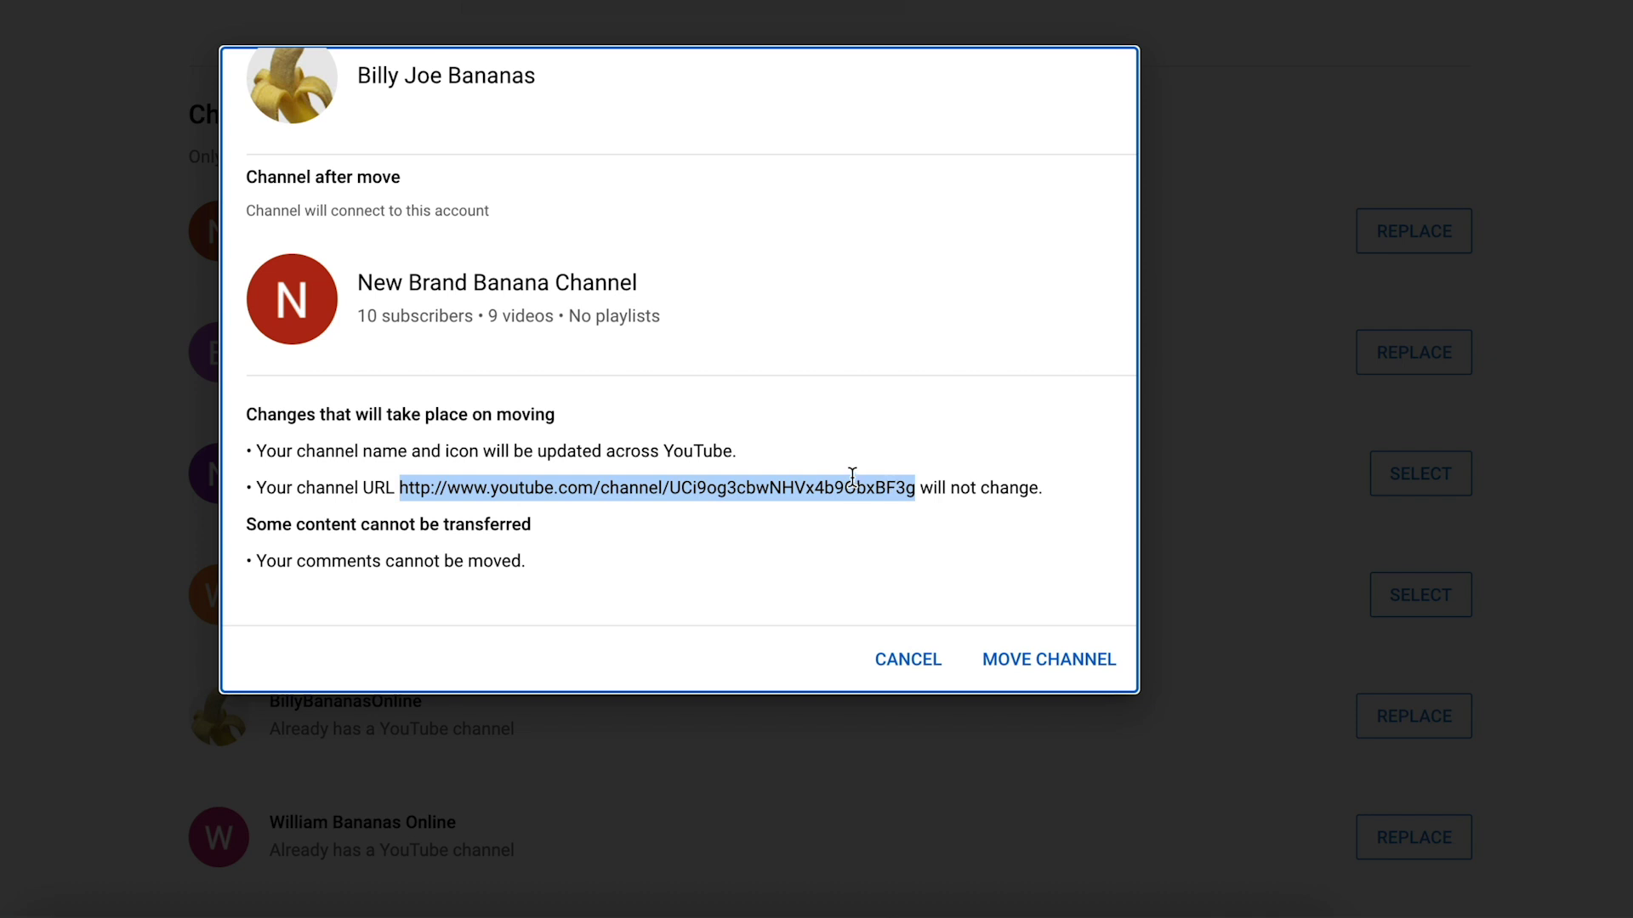
click(665, 490)
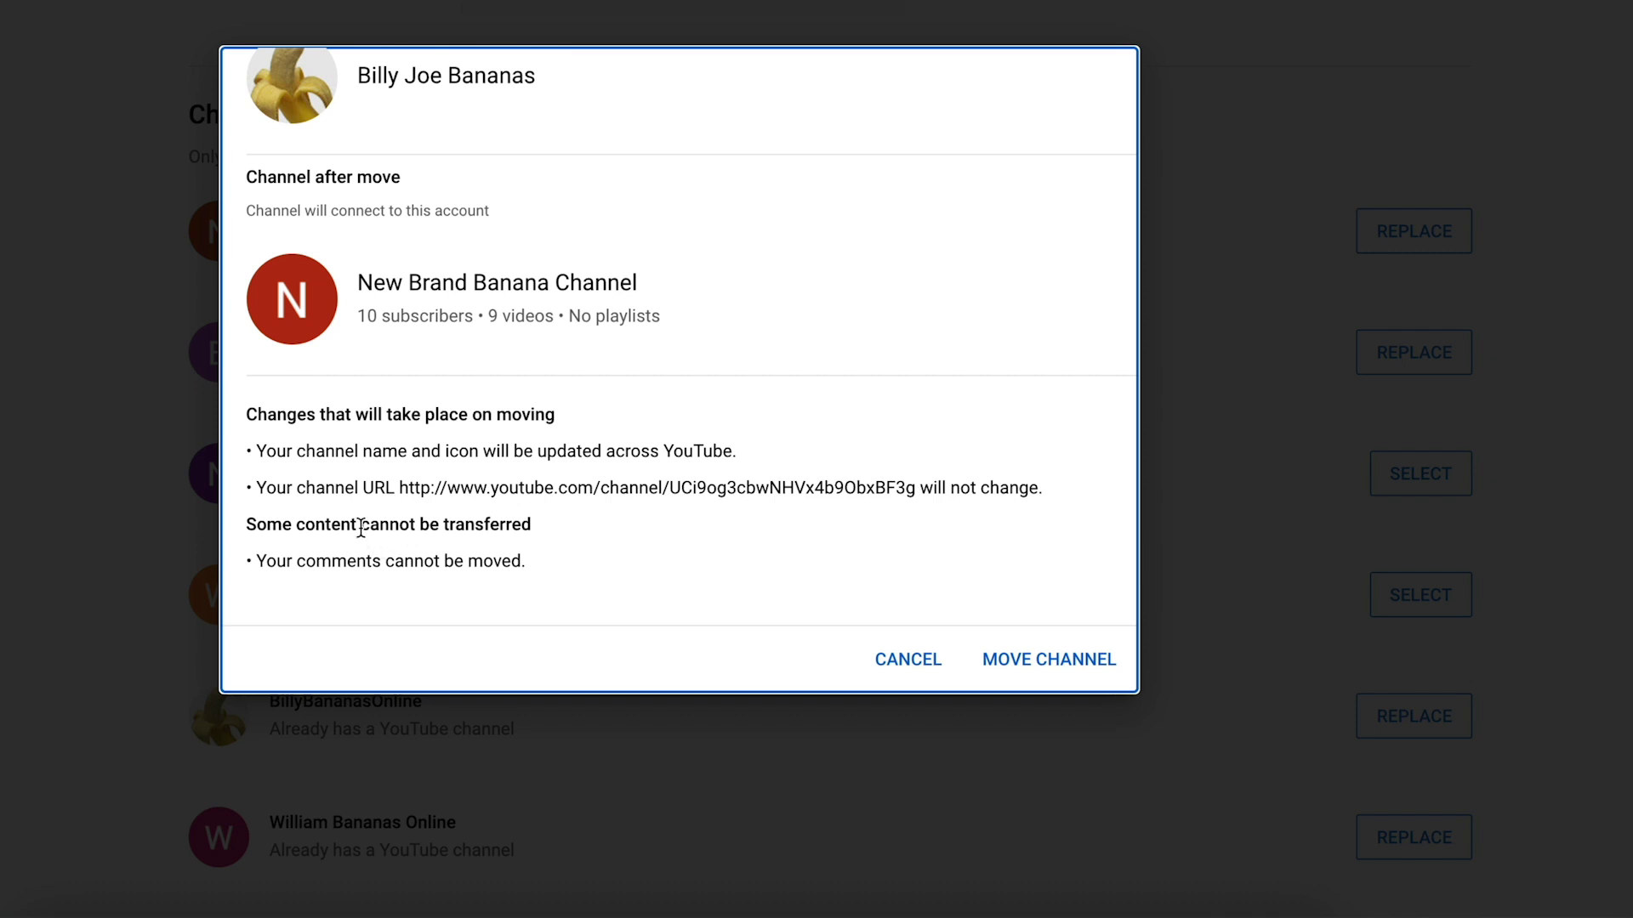
drag(357, 525, 553, 536)
click(519, 523)
click(1027, 669)
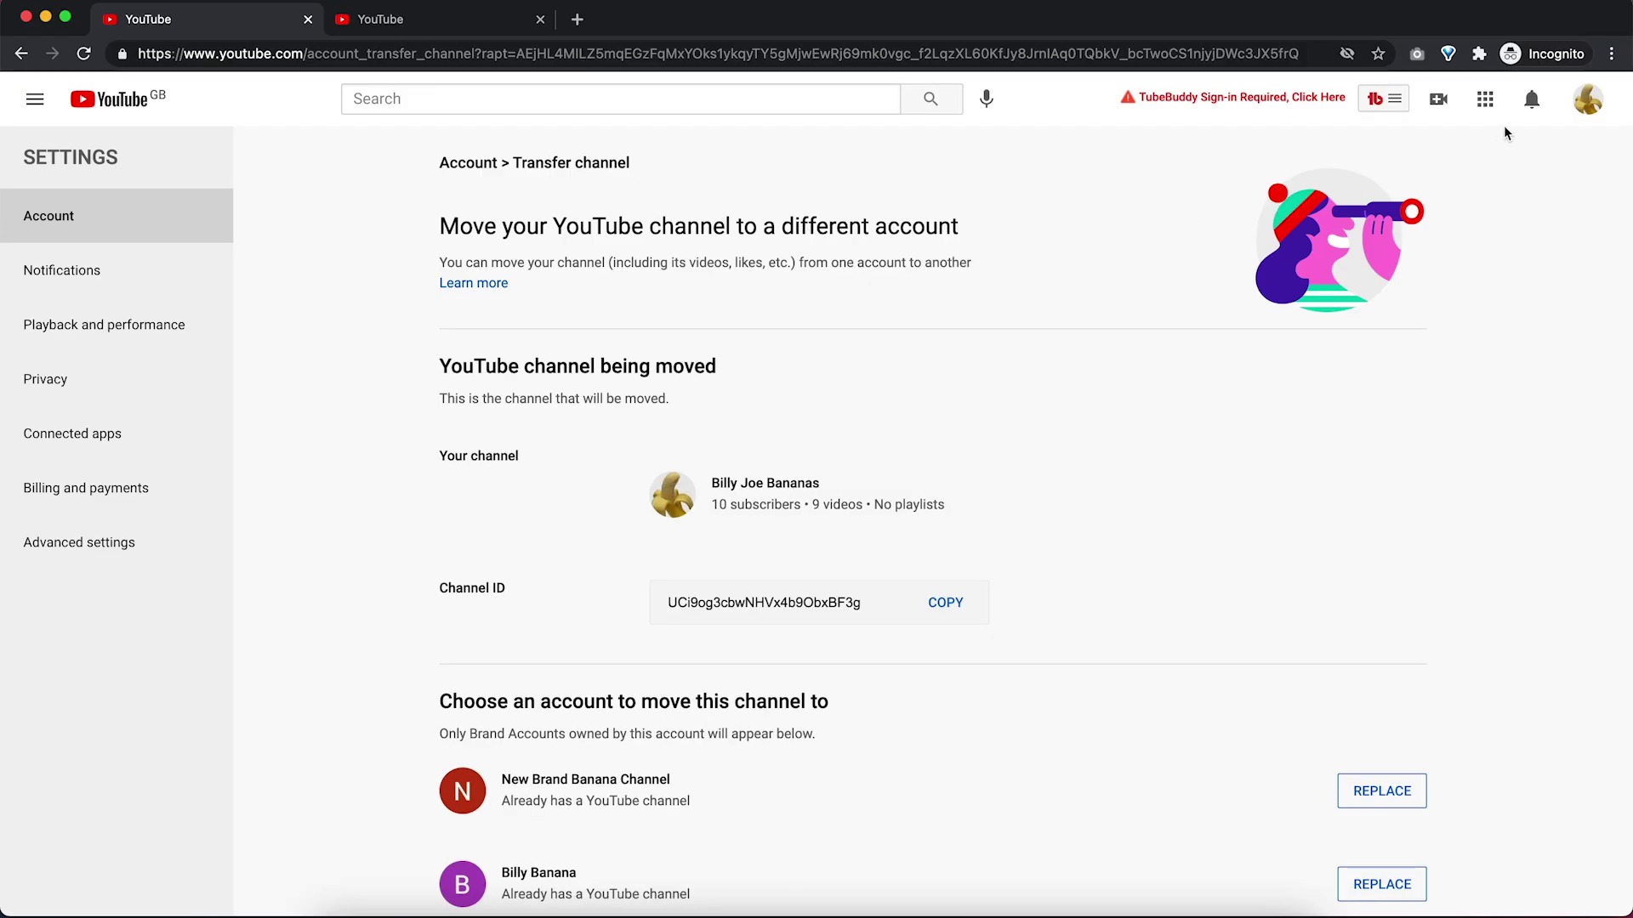
Step: Switch to the New Brand Banana Channel account
click(1588, 104)
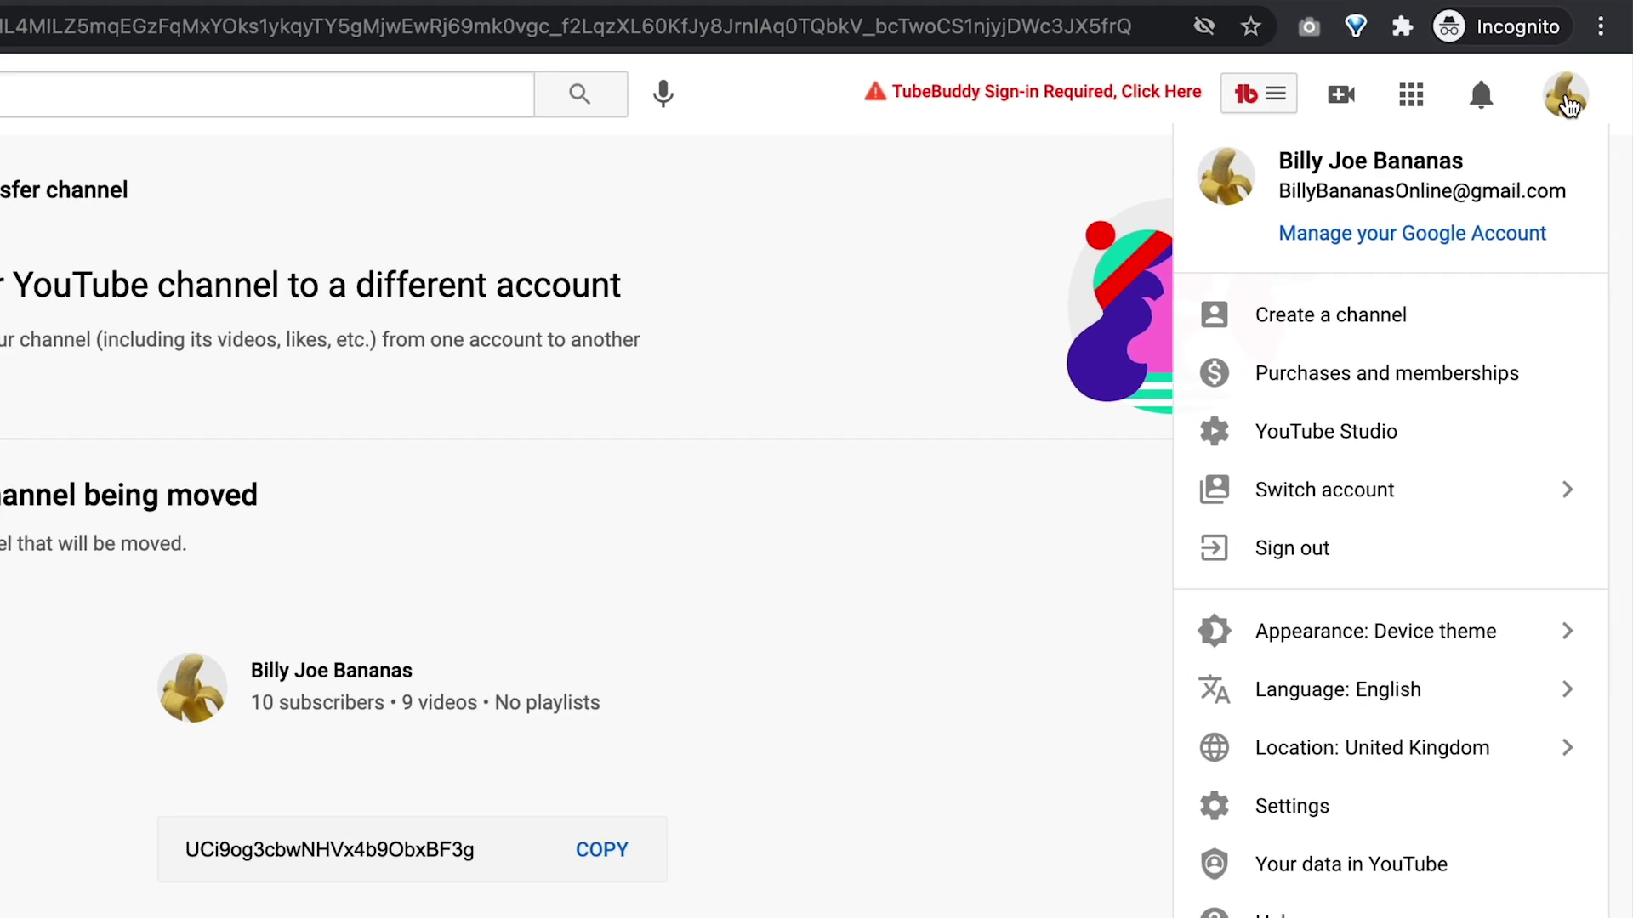
click(1333, 492)
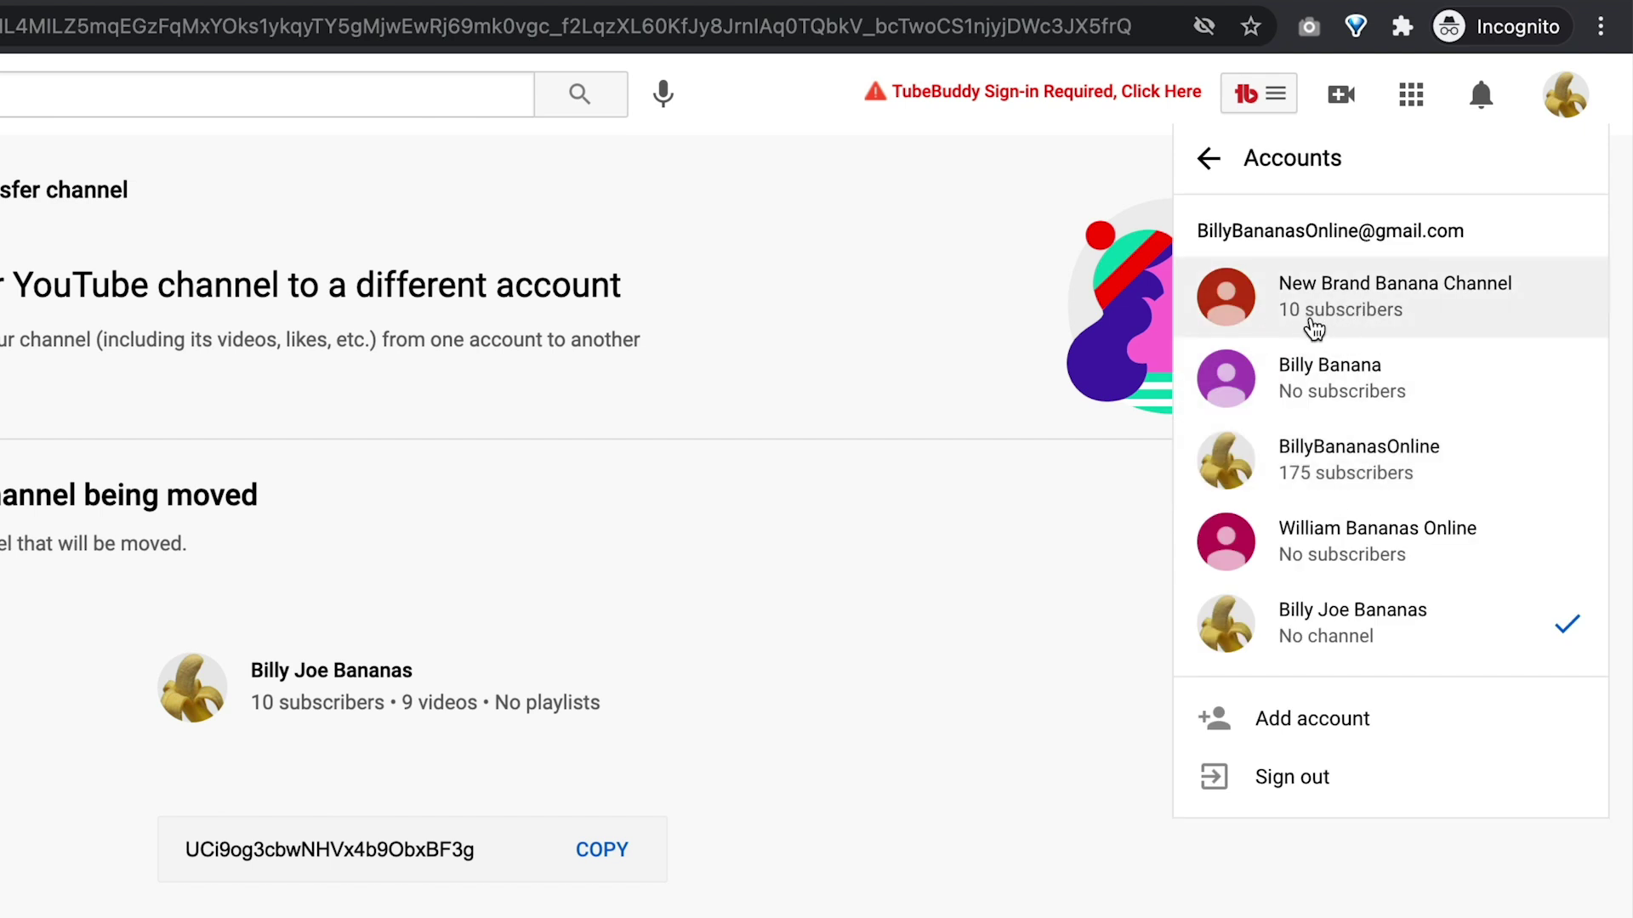
click(1358, 314)
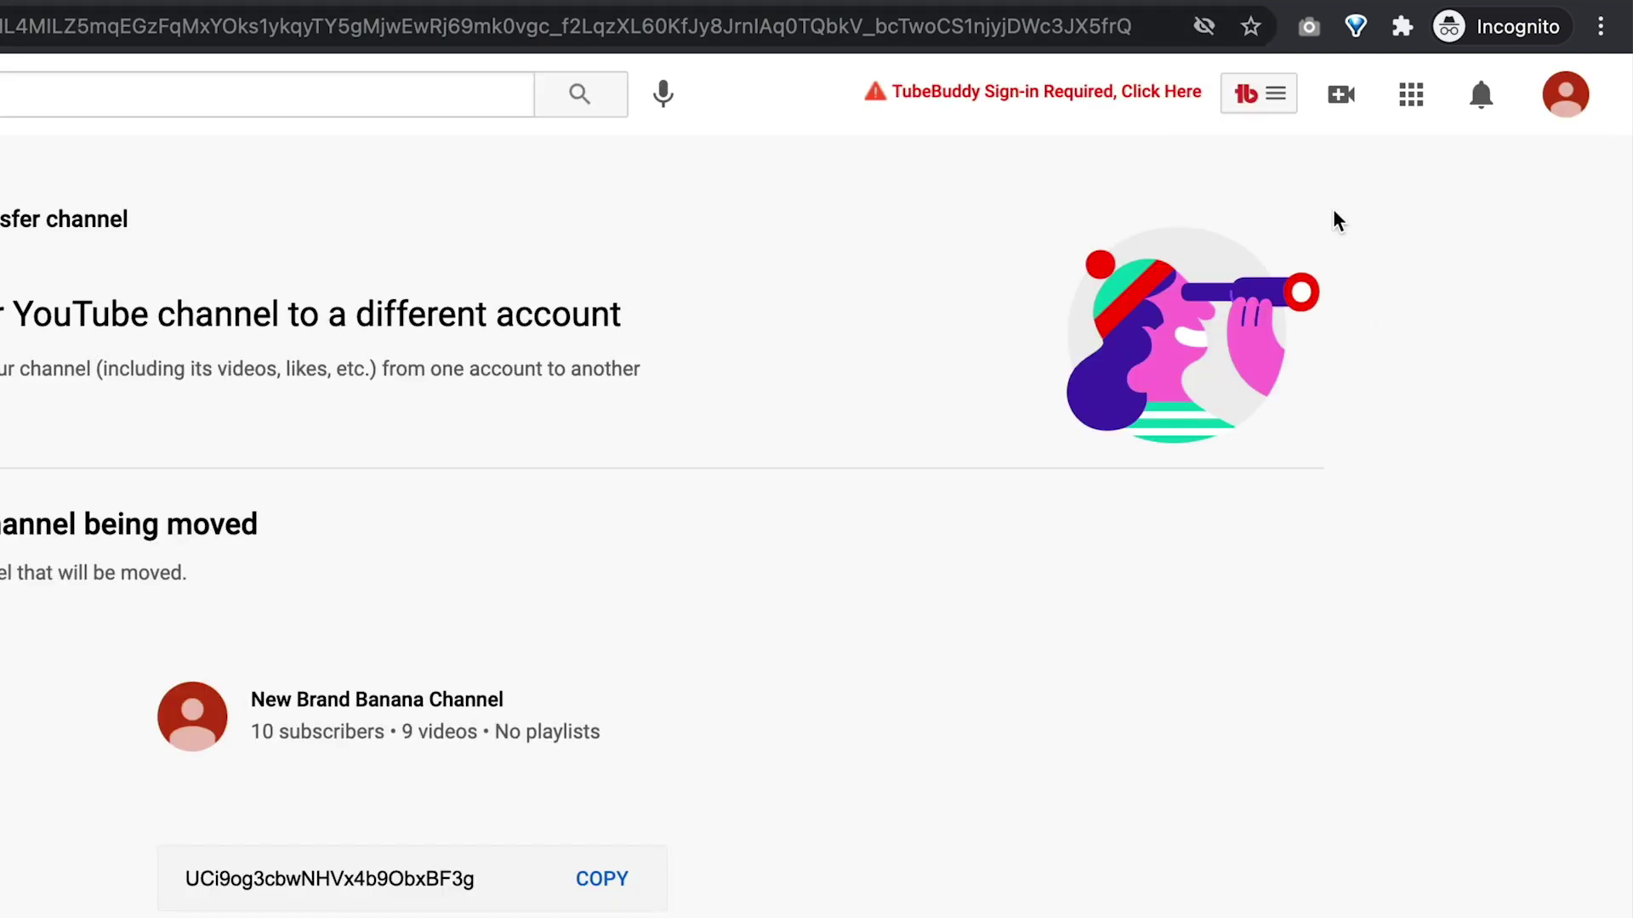
Step: Open YouTube Studio for New Brand Banana Channel, dismiss the introductory tip, and go to the channel's content list
click(1565, 93)
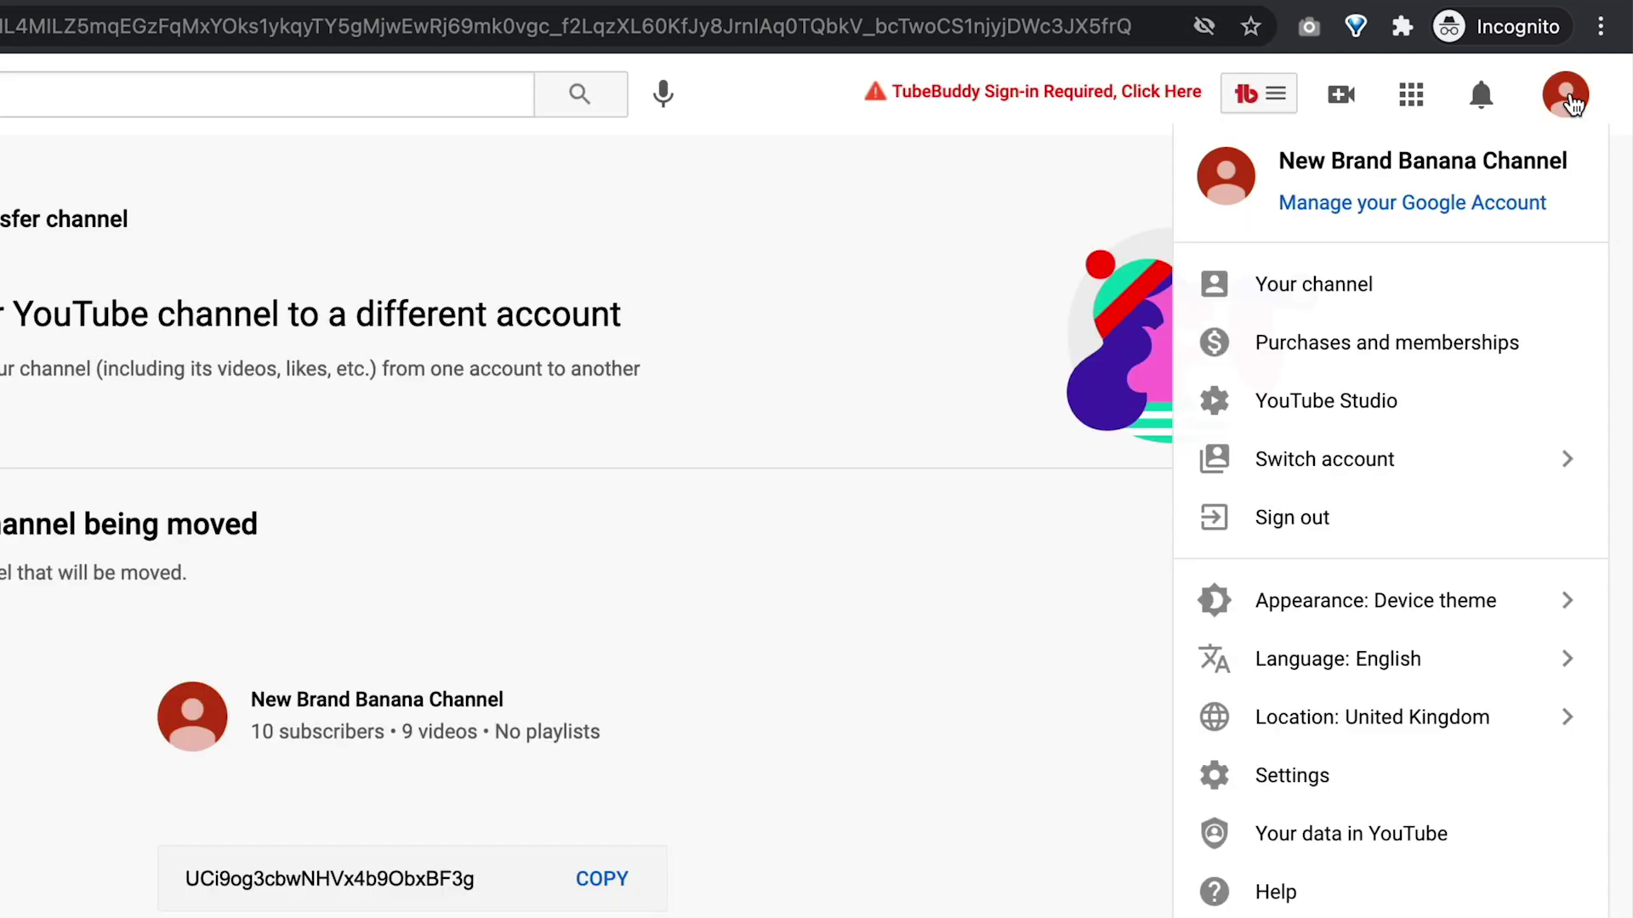
click(1386, 406)
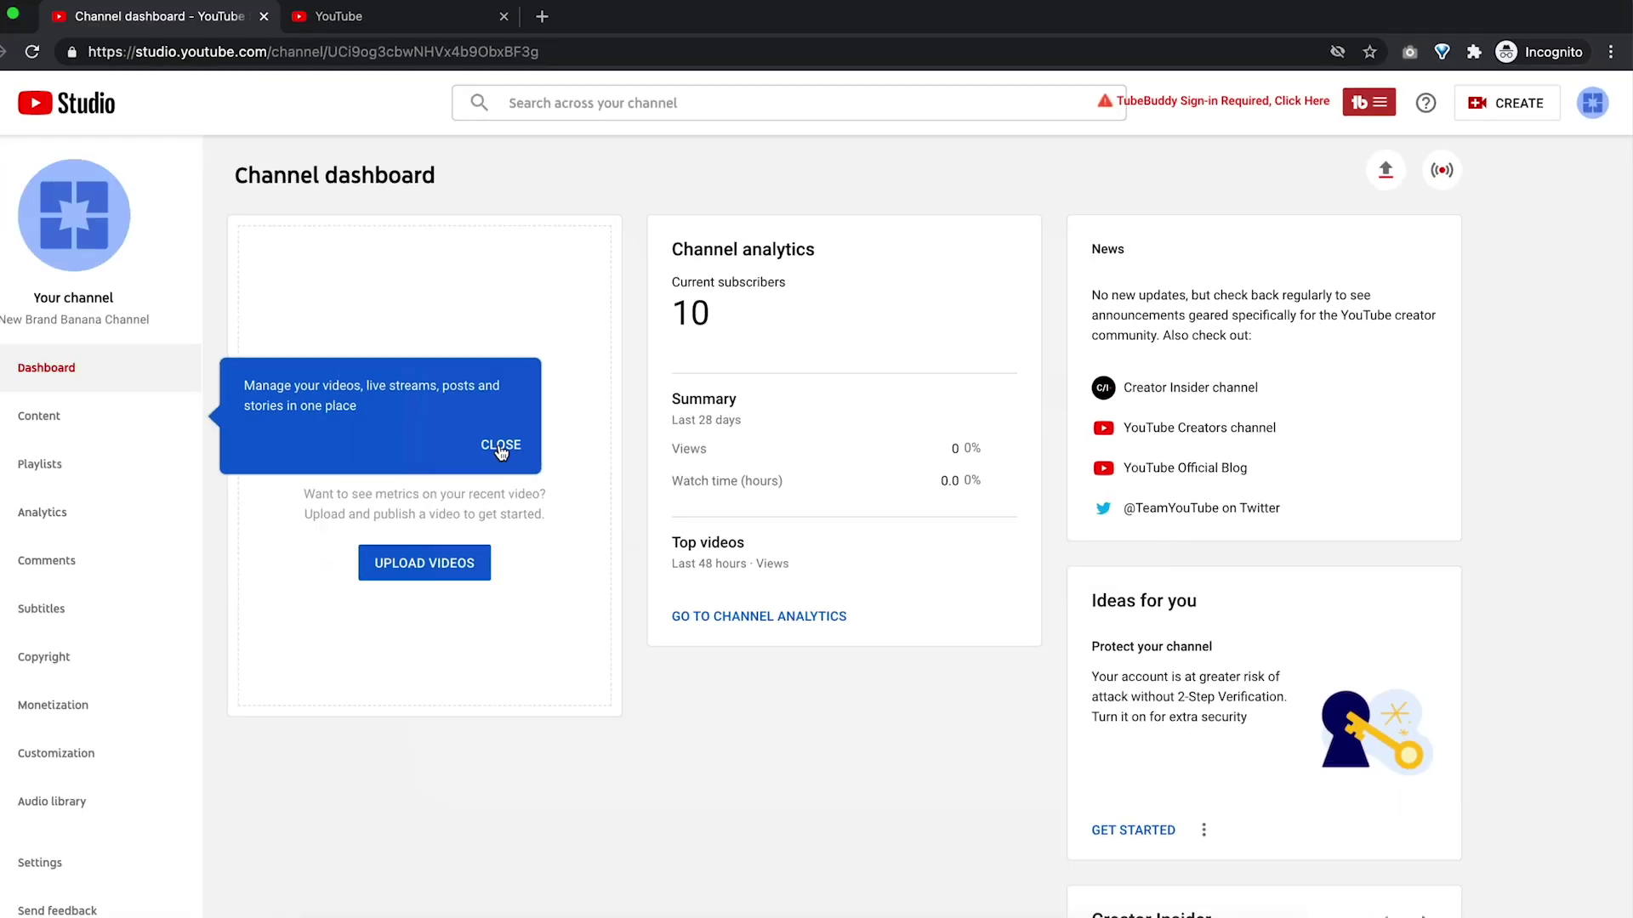
click(499, 445)
click(100, 413)
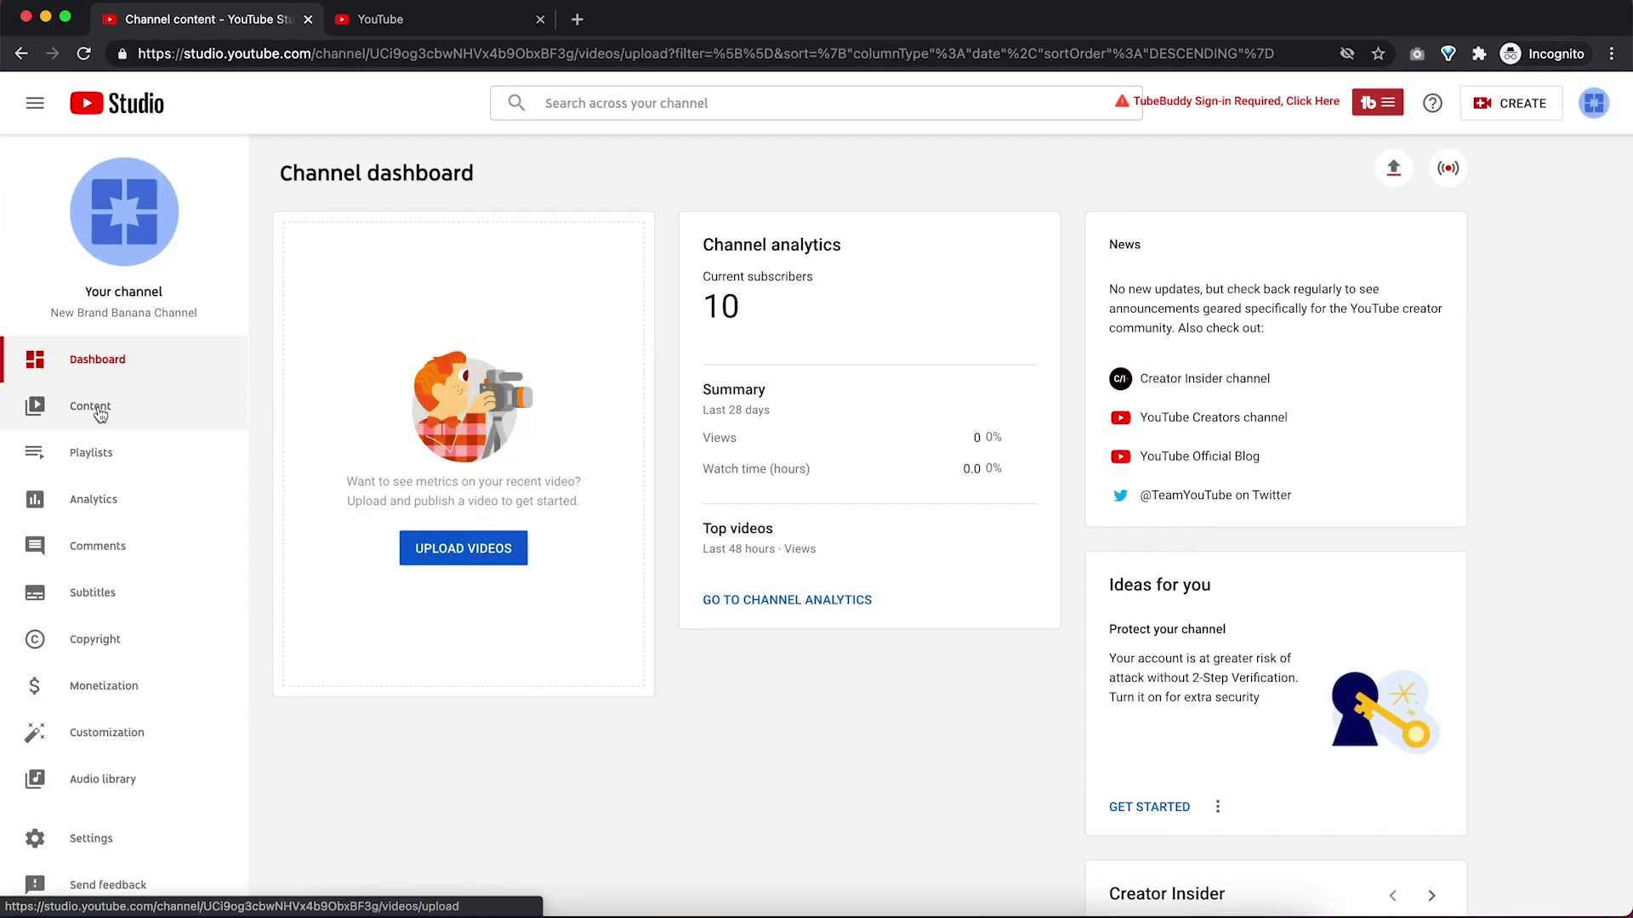